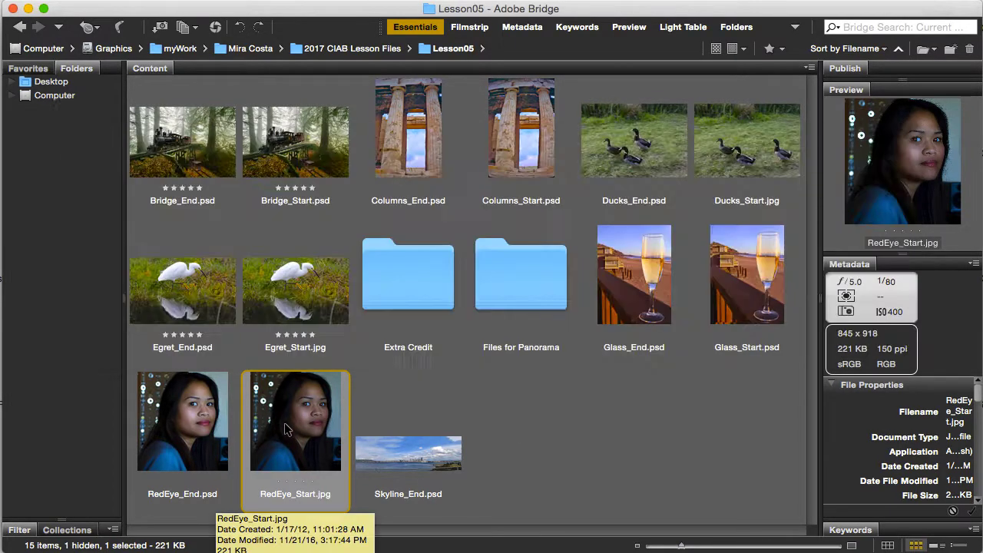
# Open RedEye_Start.jpg from Bridge's Lesson05 folder in Photoshop
pyautogui.doubleClick(290, 422)
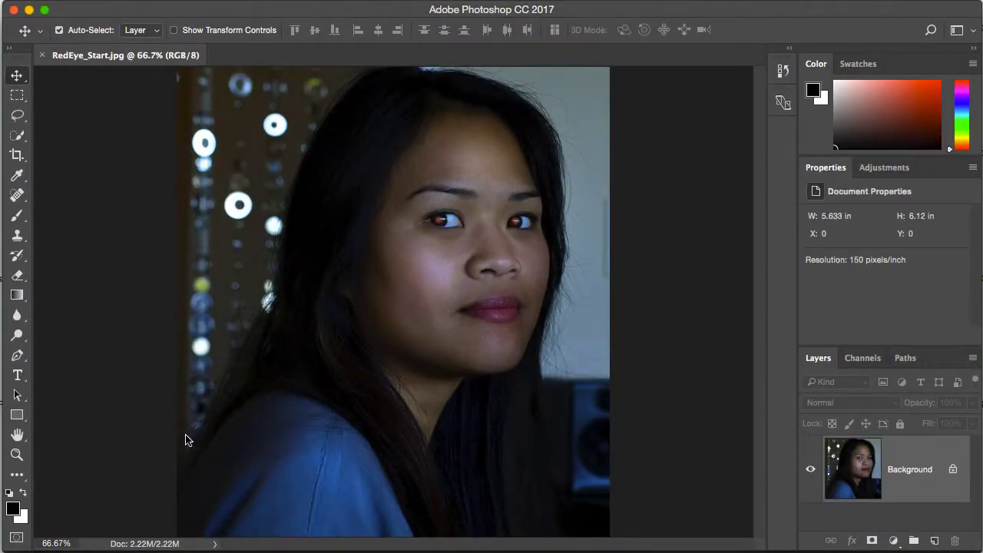
# Save the portrait as RedEye_working.psd in Photoshop format, replacing Start with working
pyautogui.press('j')
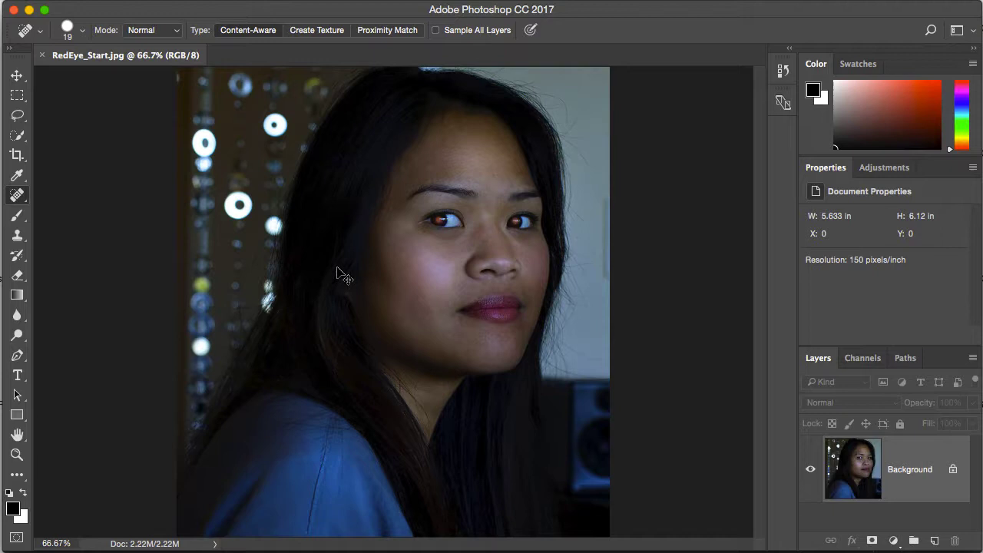
pyautogui.press('super+shift+s')
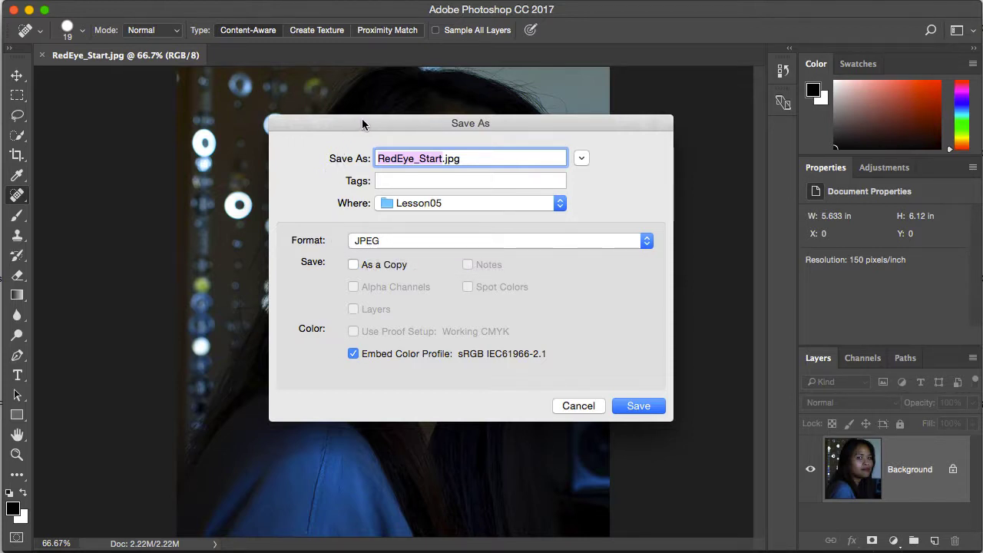
pyautogui.click(441, 158)
pyautogui.moveTo(442, 158); pyautogui.dragTo(420, 158)
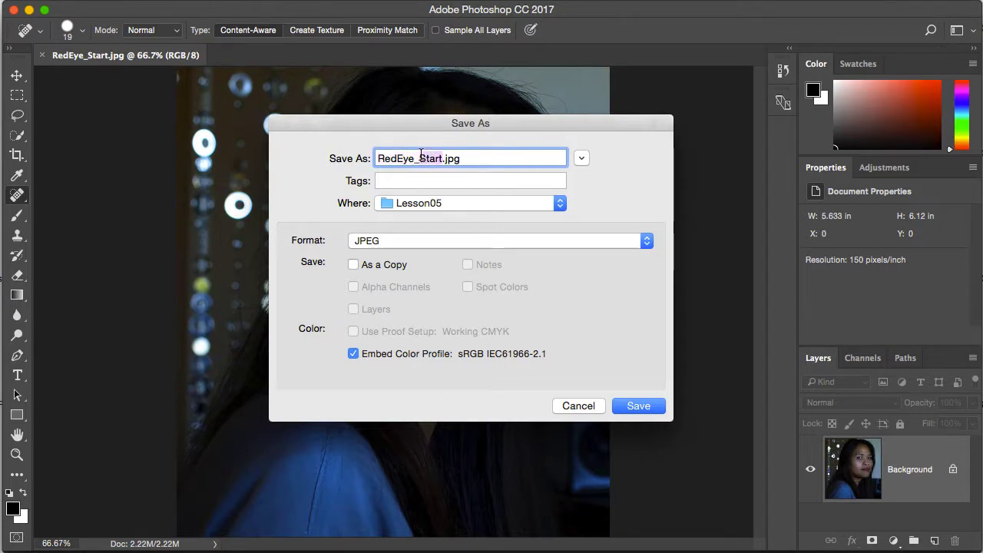
pyautogui.write('working')
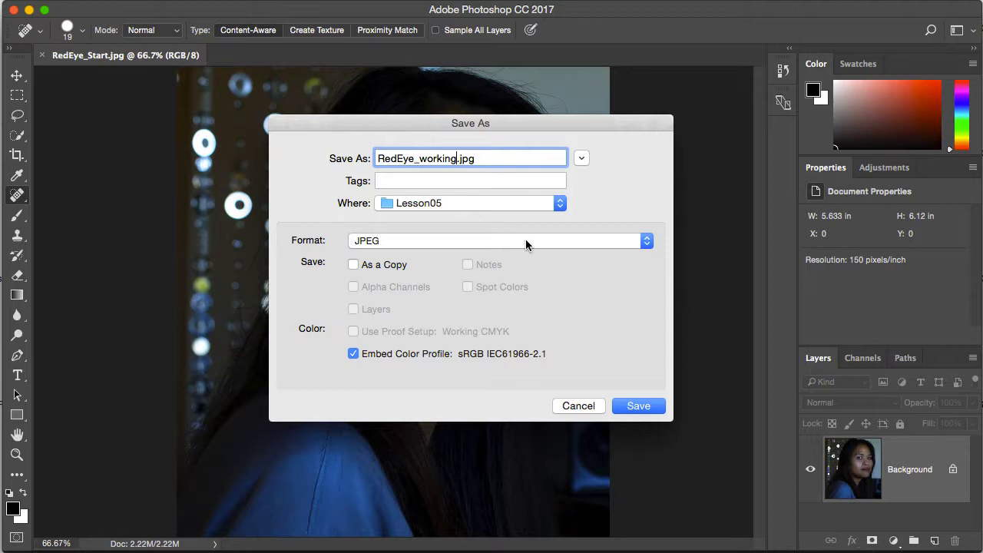
pyautogui.click(525, 239)
pyautogui.click(536, 152)
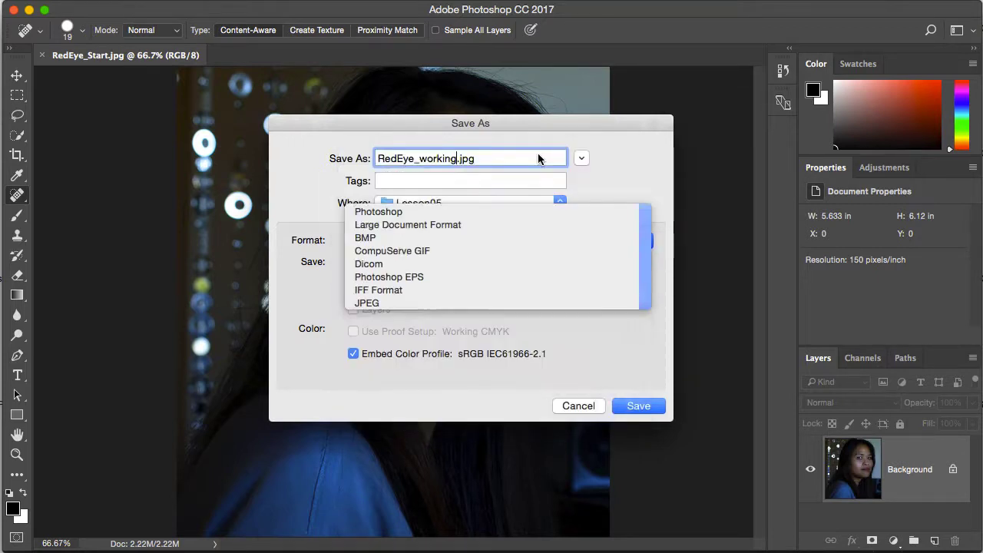
pyautogui.click(633, 405)
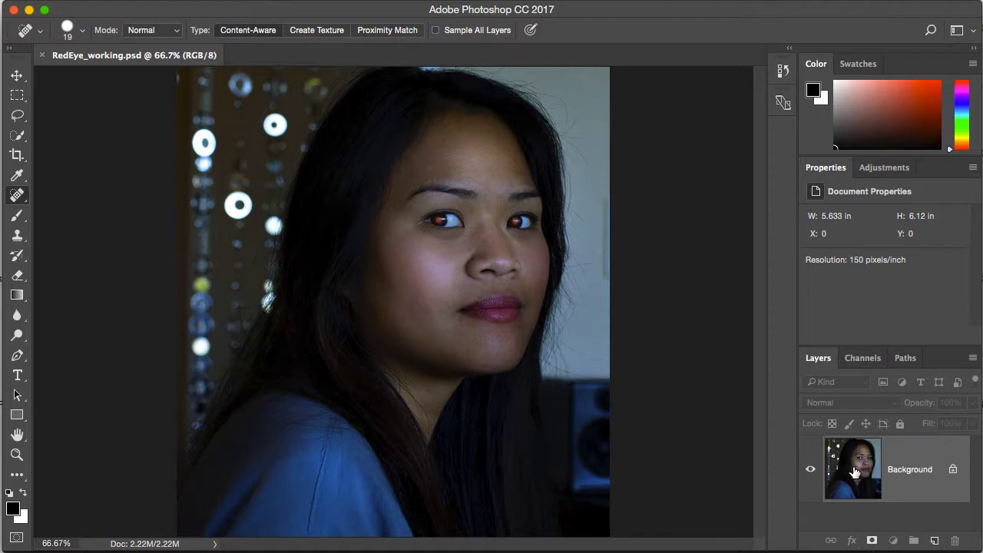
# Duplicate the Background layer and rename the copy 'retouched'
pyautogui.moveTo(858, 464); pyautogui.dragTo(936, 542)
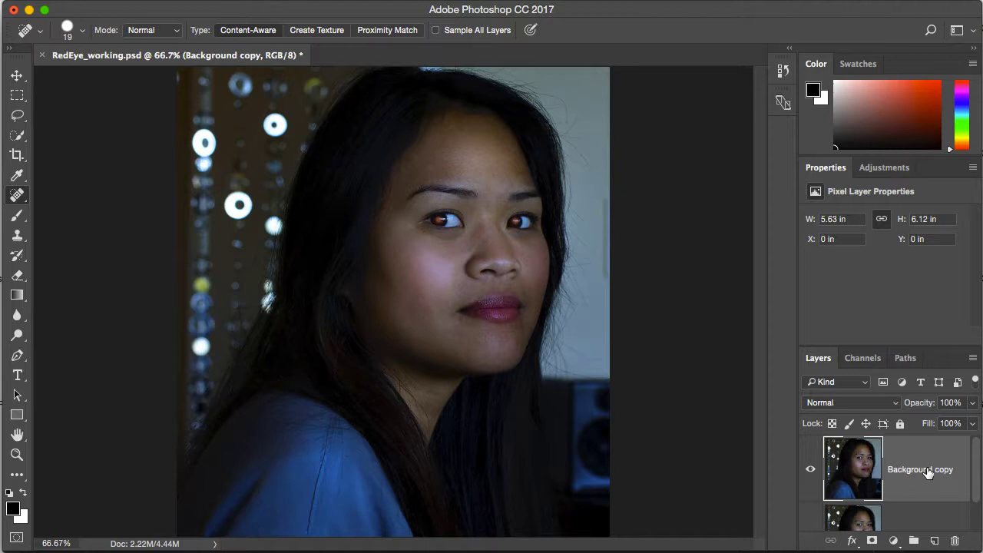
pyautogui.doubleClick(834, 169)
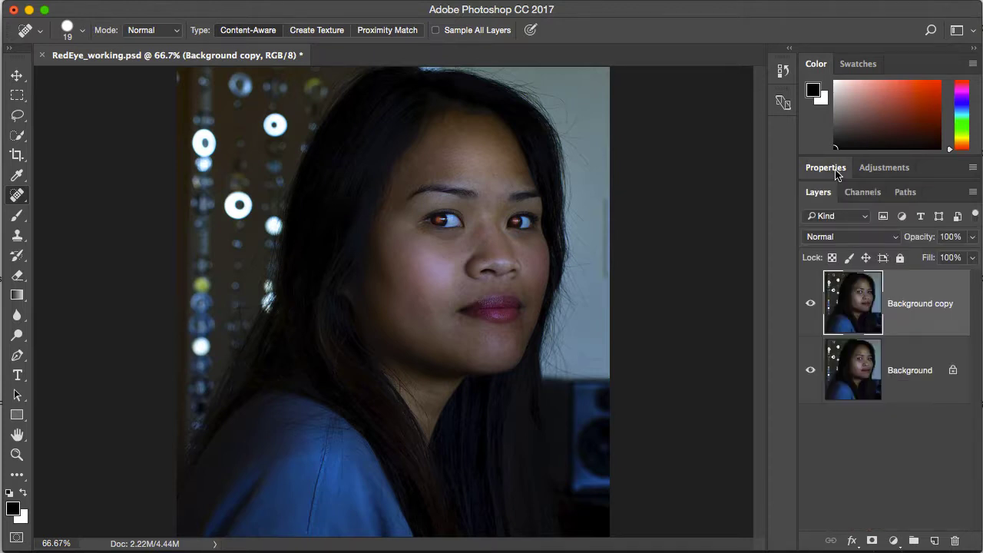
pyautogui.doubleClick(904, 304)
pyautogui.write('retou')
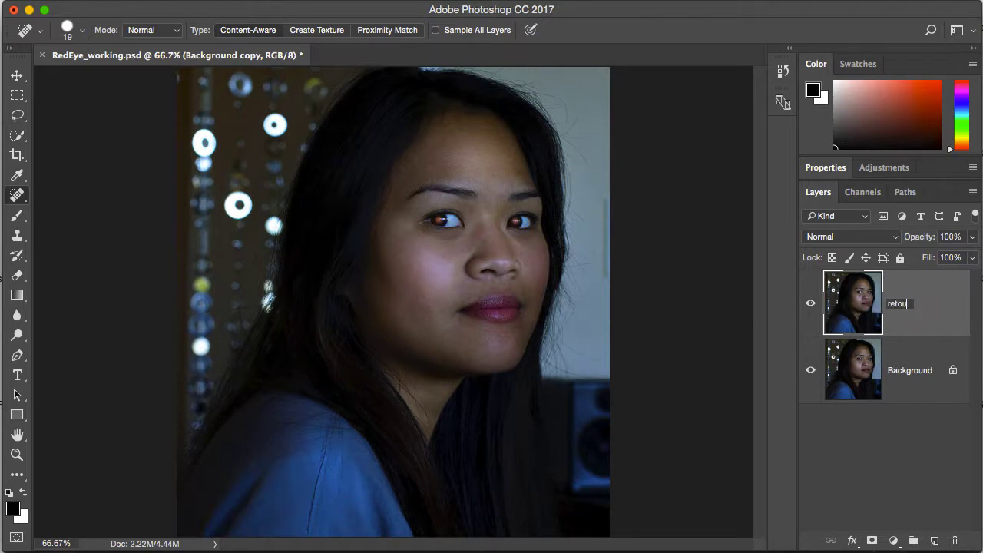
pyautogui.write('ched')
pyautogui.press('Return')
pyautogui.press('v')
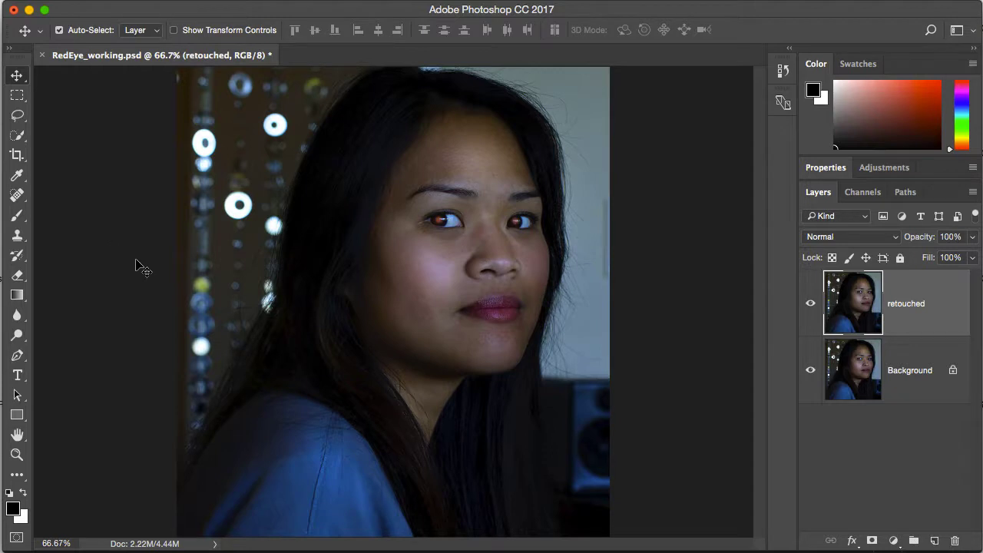
# Select the Red Eye Tool with Pupil Size 23% and Darken Amount 62%
pyautogui.click(21, 197)
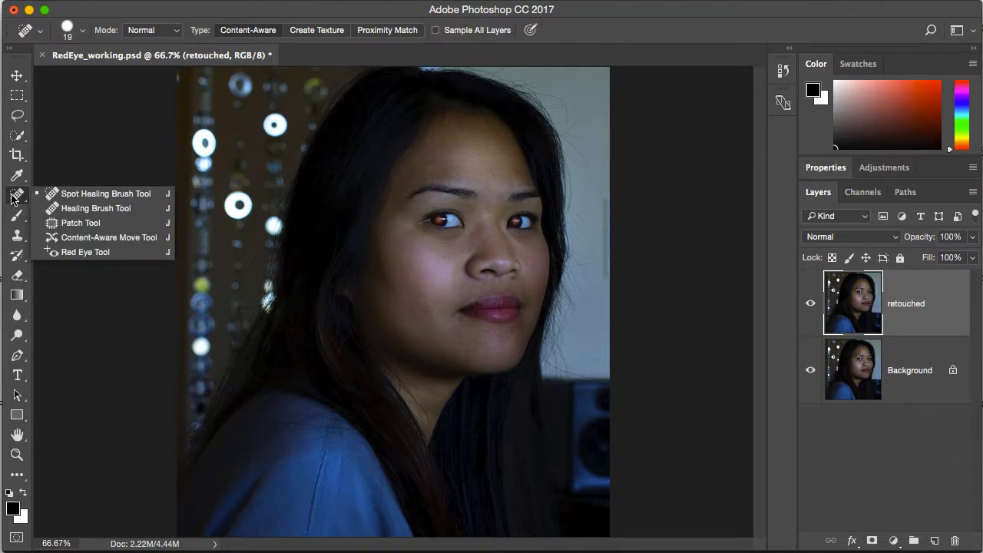
pyautogui.click(59, 254)
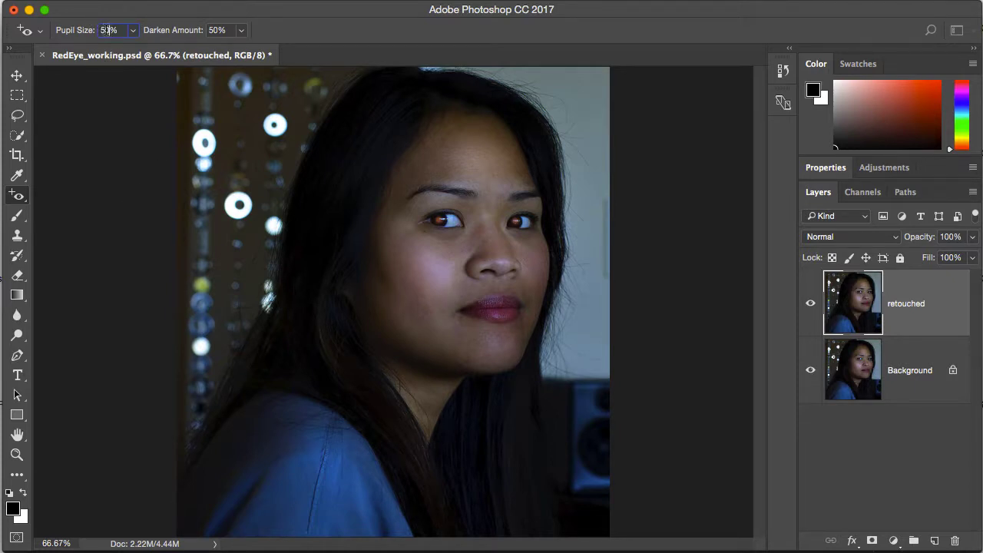
pyautogui.doubleClick(107, 30)
pyautogui.write('33')
pyautogui.press('Return')
pyautogui.write('23')
pyautogui.press('Return')
pyautogui.doubleClick(218, 30)
pyautogui.write('62')
pyautogui.press('Tab')
# Zoom in and remove the red glare from the left and right pupils
pyautogui.moveTo(457, 222); pyautogui.dragTo(502, 215)
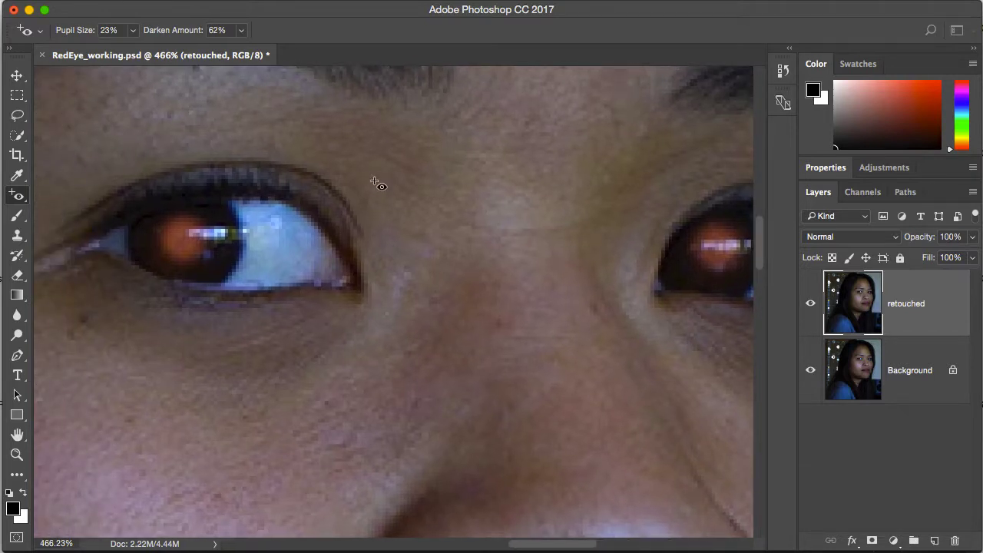
pyautogui.click(185, 241)
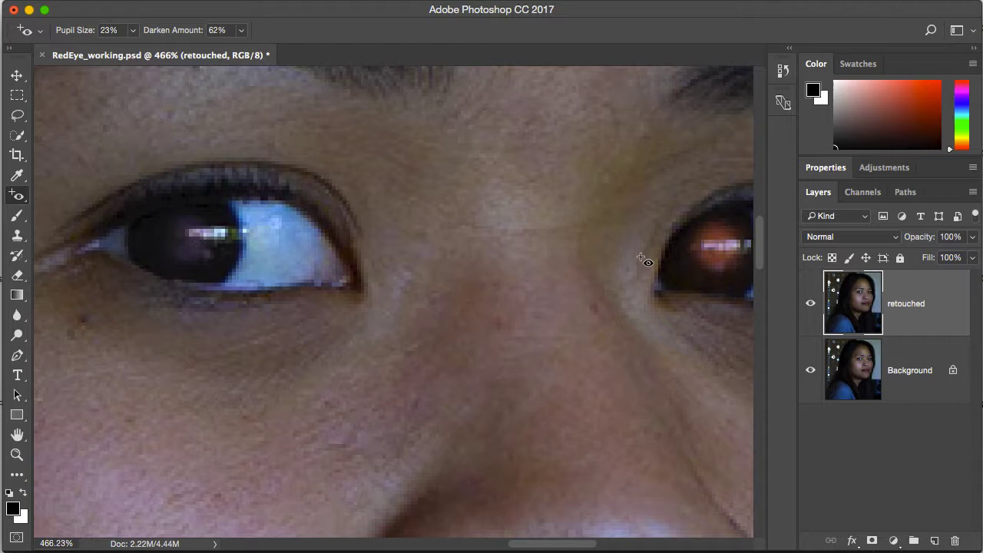
pyautogui.moveTo(606, 251); pyautogui.dragTo(476, 248)
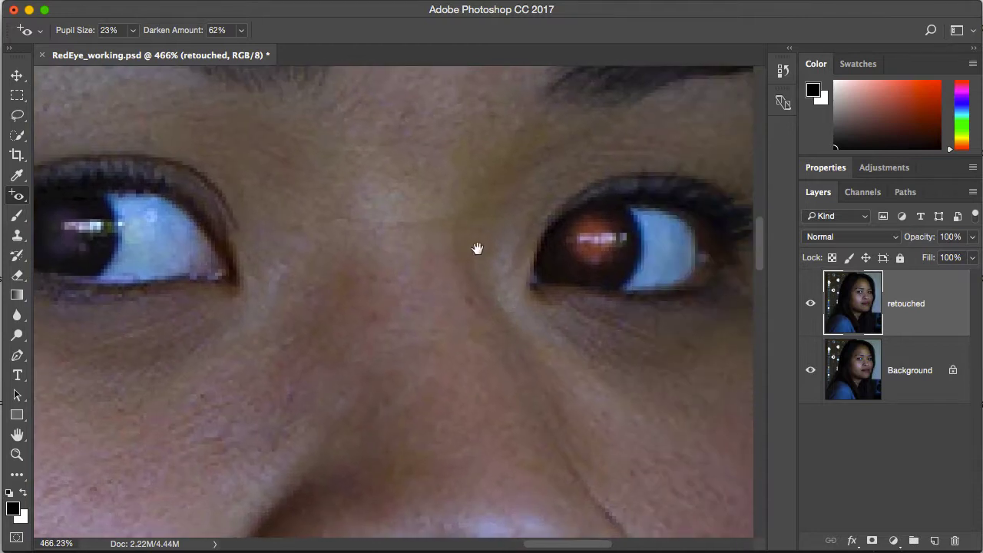
pyautogui.click(593, 248)
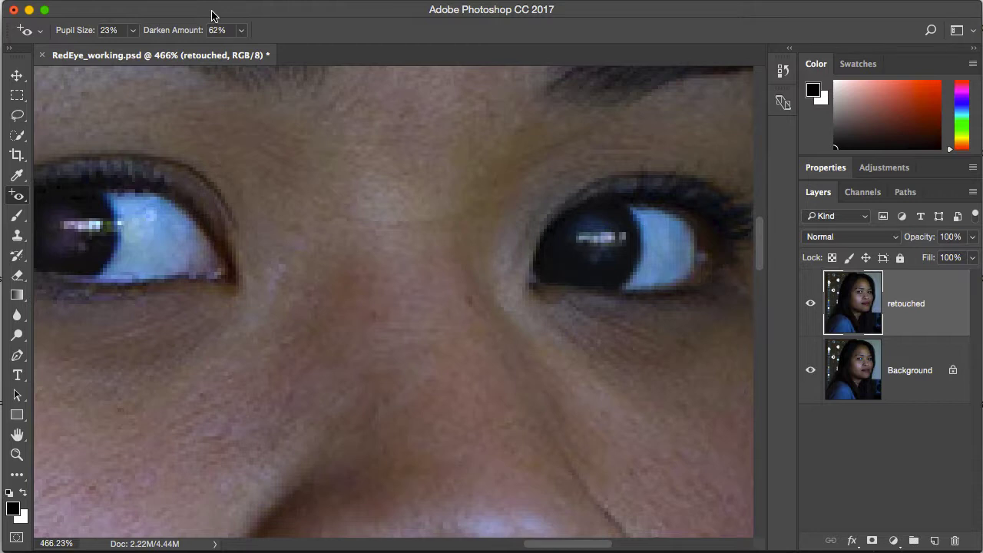
# Fit the portrait on screen and toggle the retouched layer's visibility to compare, leaving it shown
pyautogui.press('super+0')
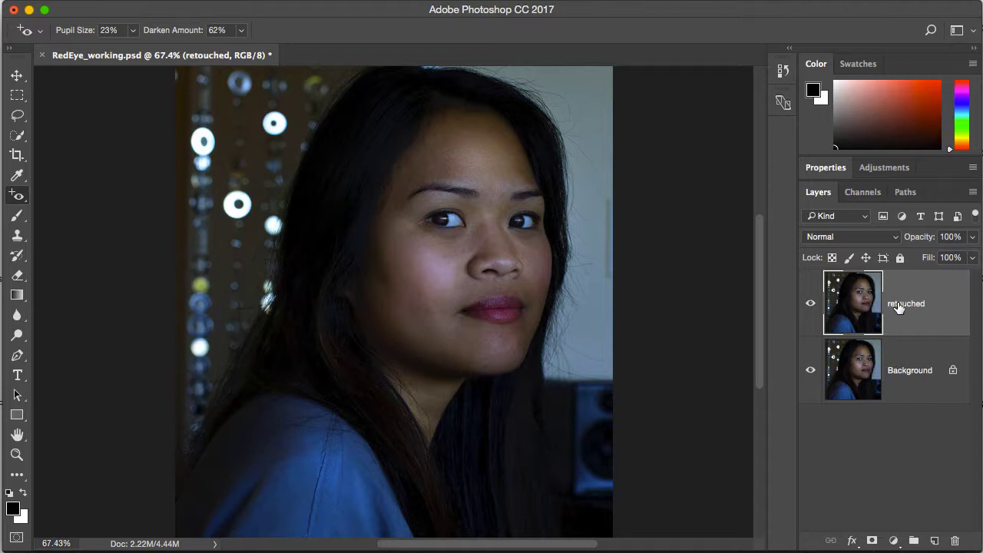
pyautogui.click(811, 305)
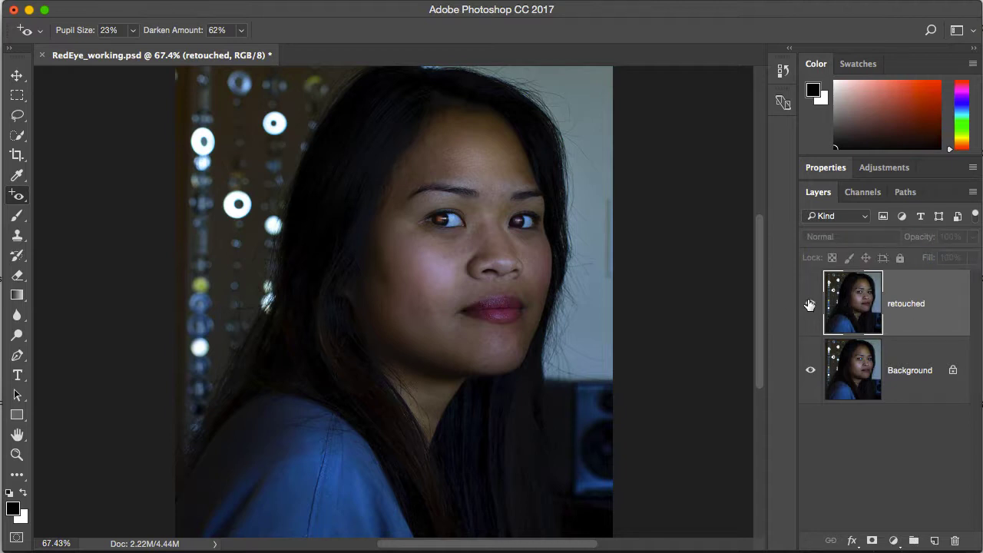
pyautogui.click(811, 306)
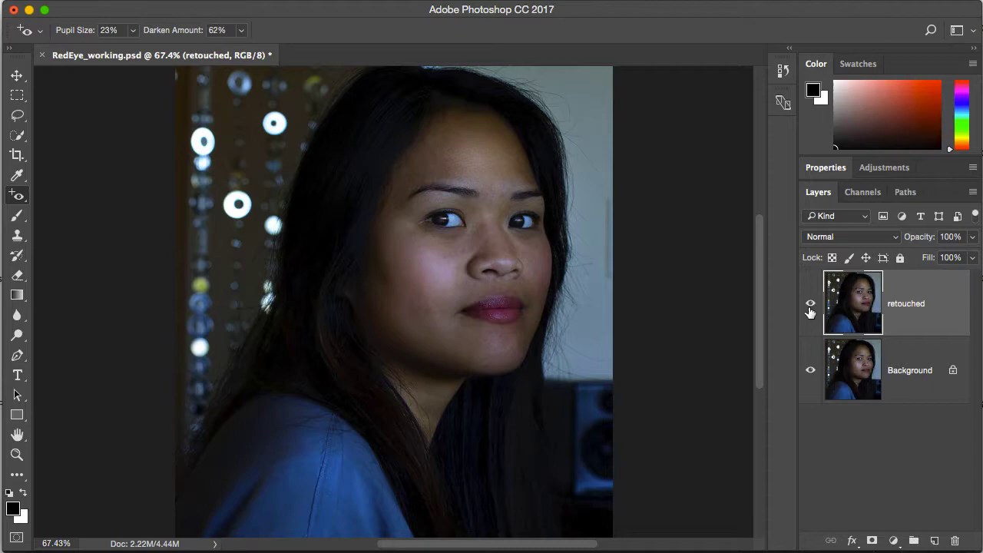
pyautogui.click(811, 306)
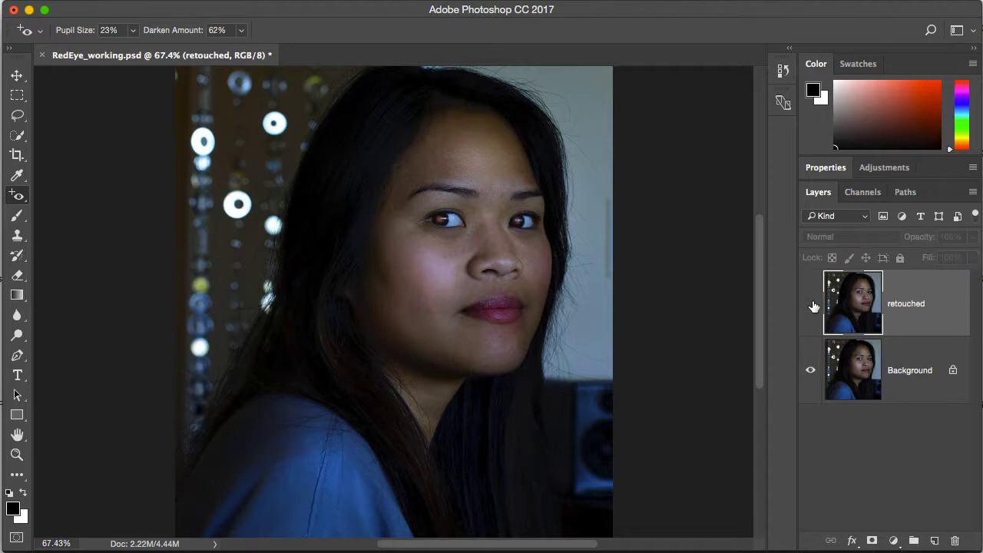
pyautogui.click(812, 306)
pyautogui.click(812, 306)
pyautogui.click(811, 306)
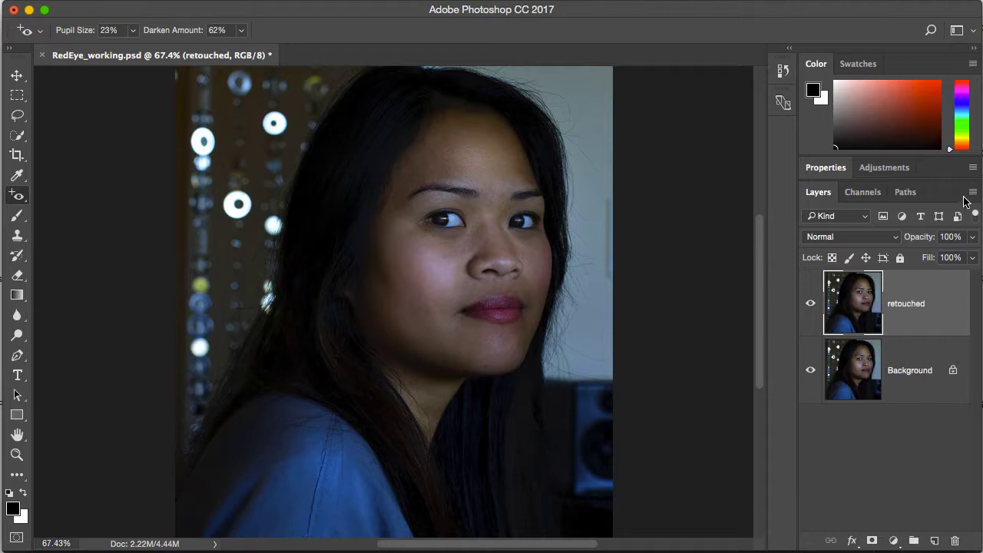
# Add a Curves adjustment layer and resize the panels to show the curve and layers
pyautogui.click(893, 167)
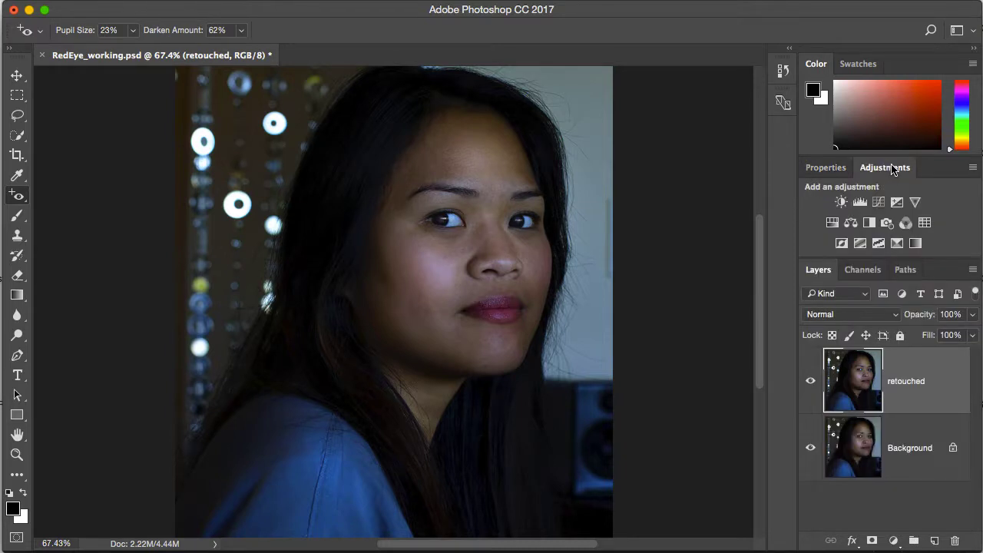
pyautogui.click(878, 202)
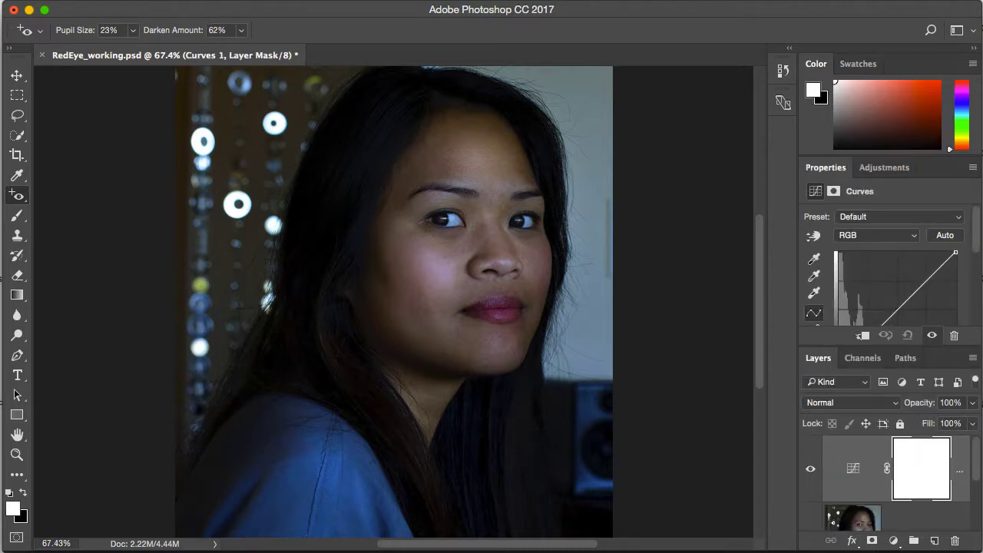
pyautogui.moveTo(977, 463)
pyautogui.mouseDown()
pyautogui.moveTo(975, 492)
pyautogui.moveTo(972, 472)
pyautogui.mouseUp()
pyautogui.moveTo(881, 346); pyautogui.dragTo(881, 374)
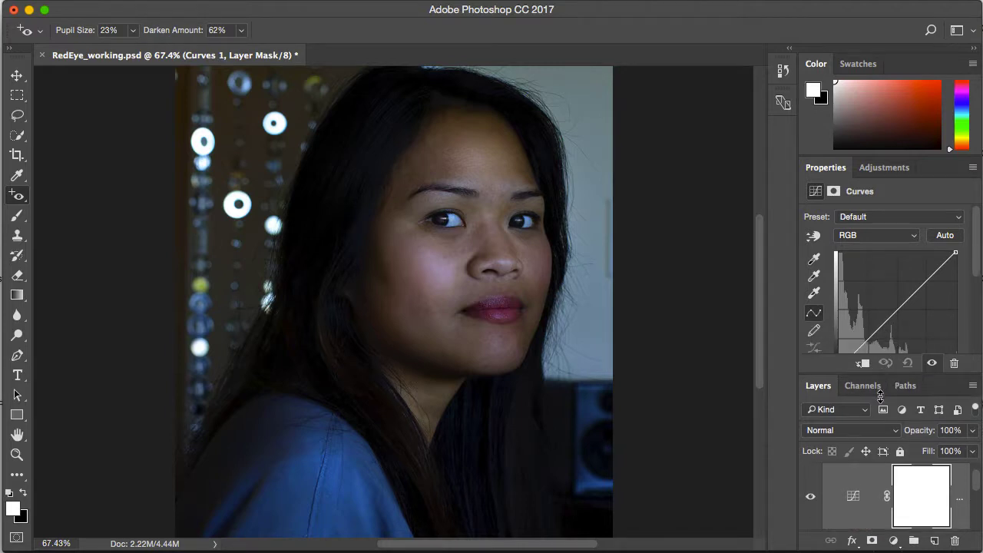
pyautogui.doubleClick(819, 66)
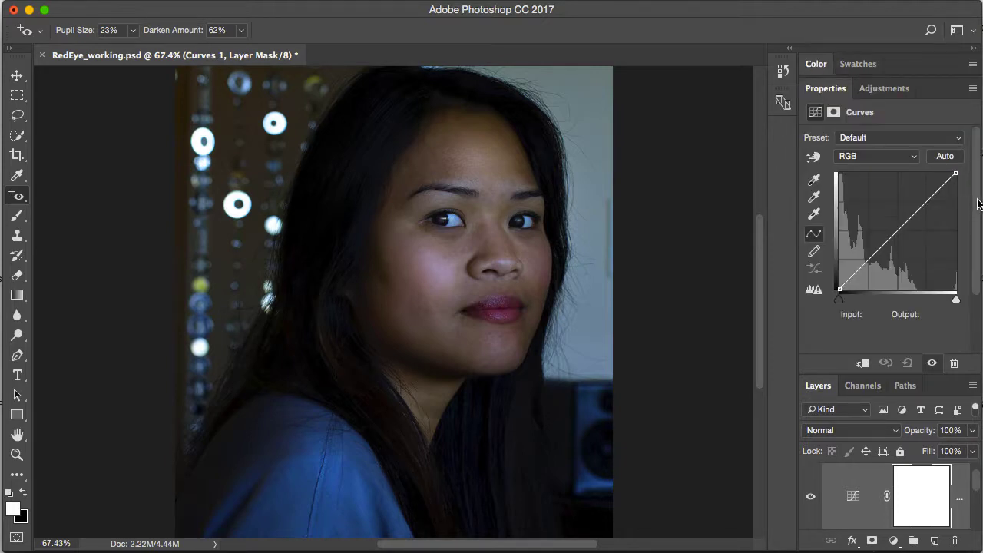
pyautogui.scroll(-1, 980, 204)
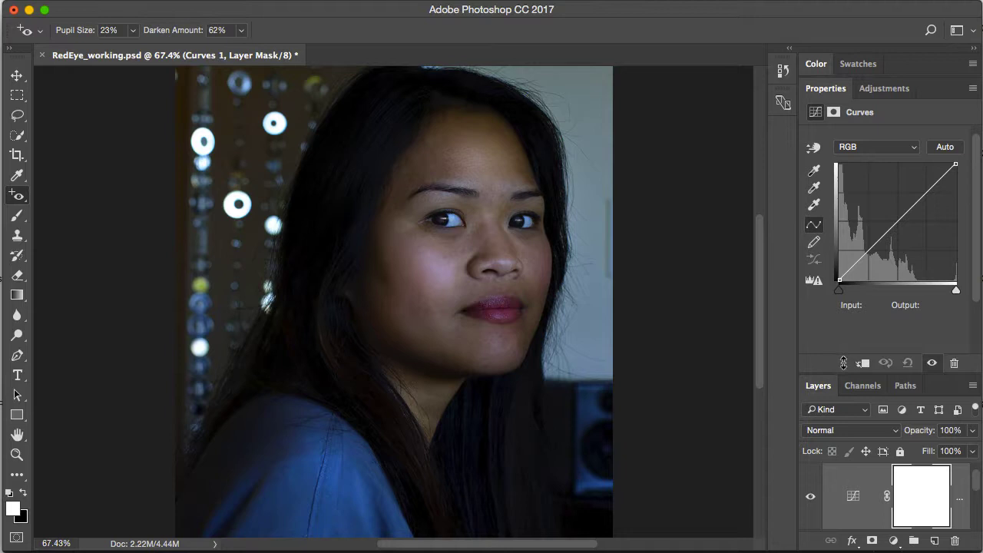
pyautogui.moveTo(843, 362)
pyautogui.mouseDown()
pyautogui.moveTo(843, 340)
pyautogui.moveTo(844, 349)
pyautogui.mouseUp()
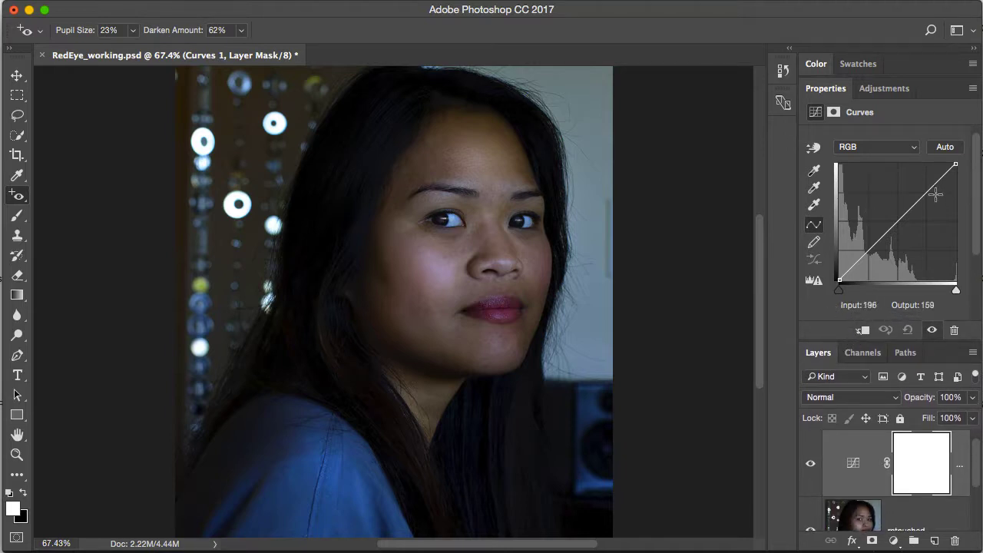
# Apply an Auto curve correction and toggle the Curves layer to compare before and after
pyautogui.click(943, 149)
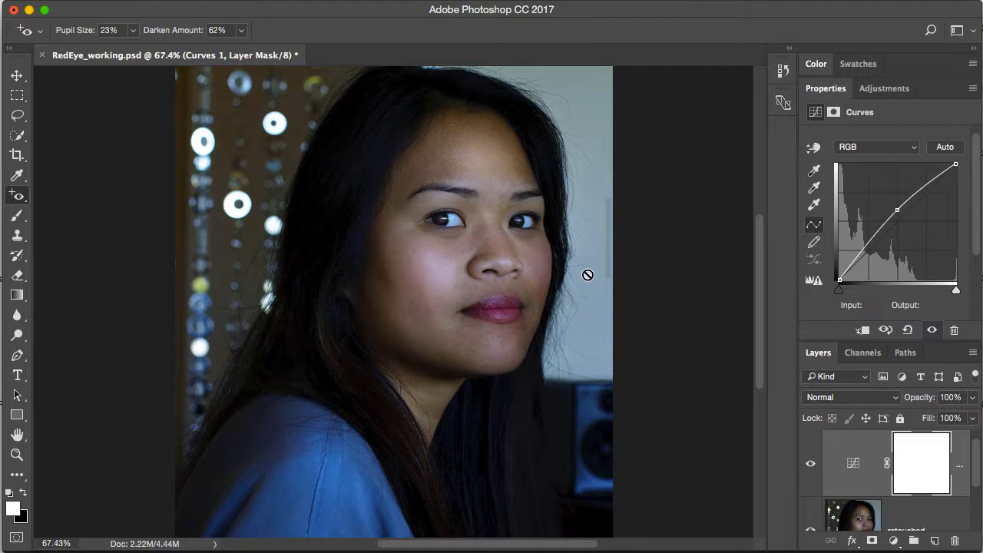
pyautogui.click(811, 466)
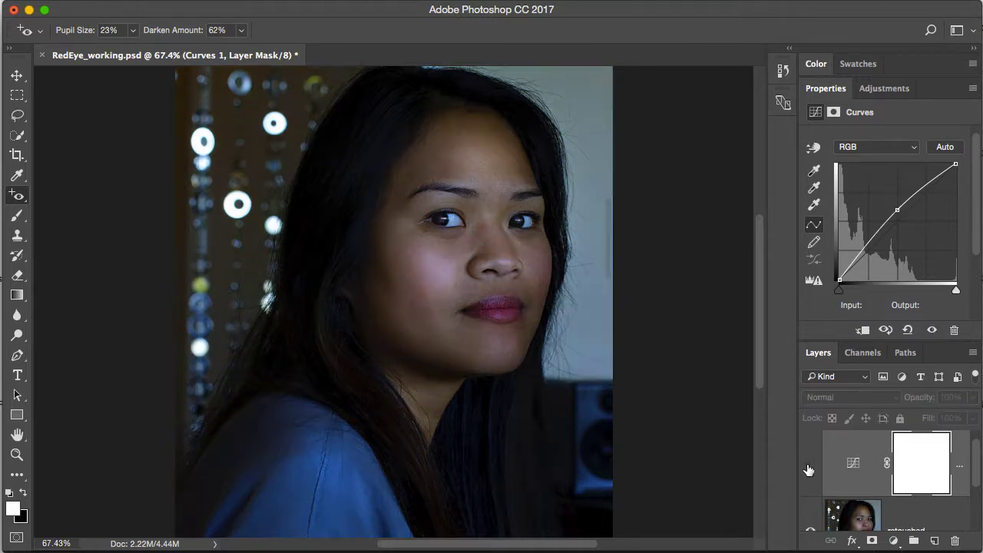
pyautogui.click(810, 466)
pyautogui.click(810, 466)
pyautogui.click(810, 466)
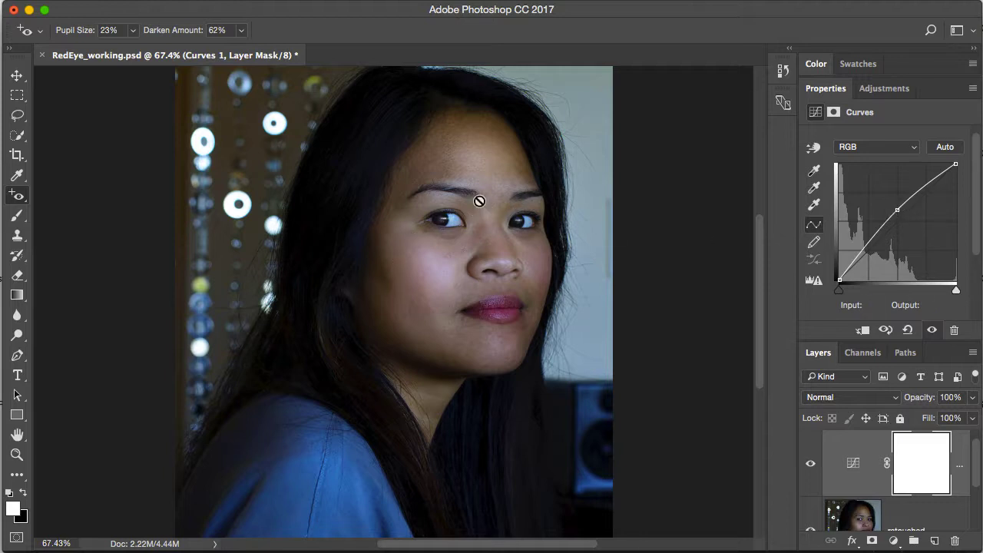
pyautogui.click(908, 330)
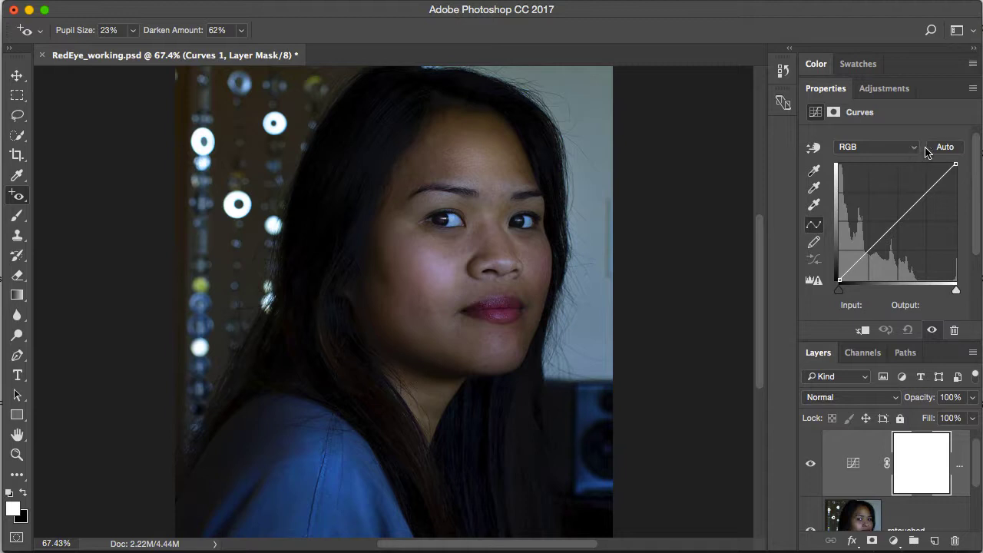
pyautogui.scroll(1, 974, 146)
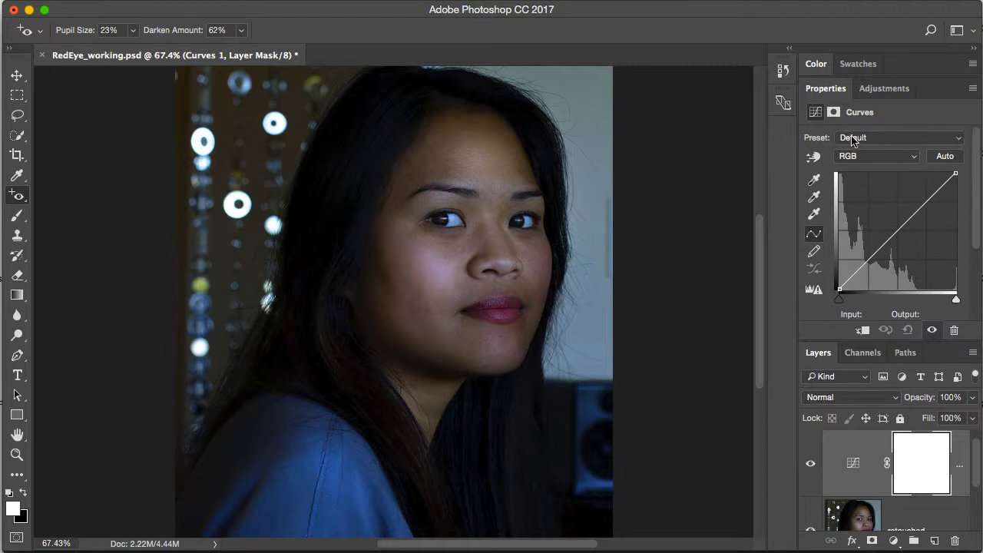
pyautogui.click(956, 140)
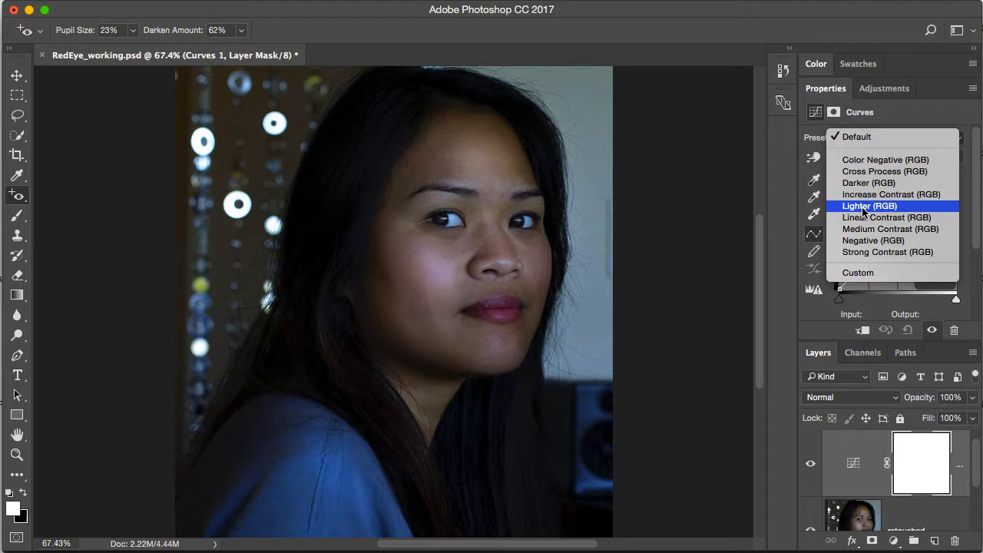
pyautogui.click(860, 208)
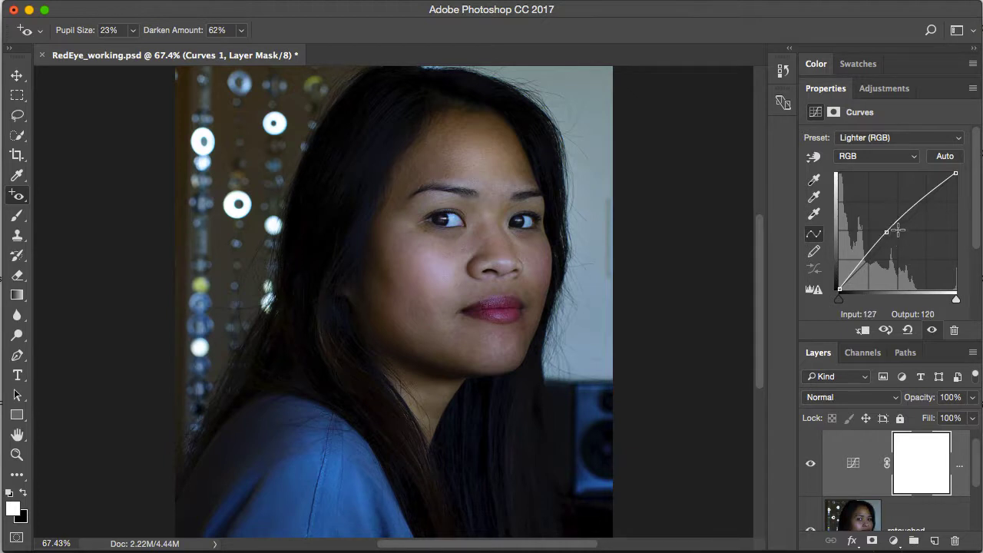
pyautogui.click(908, 330)
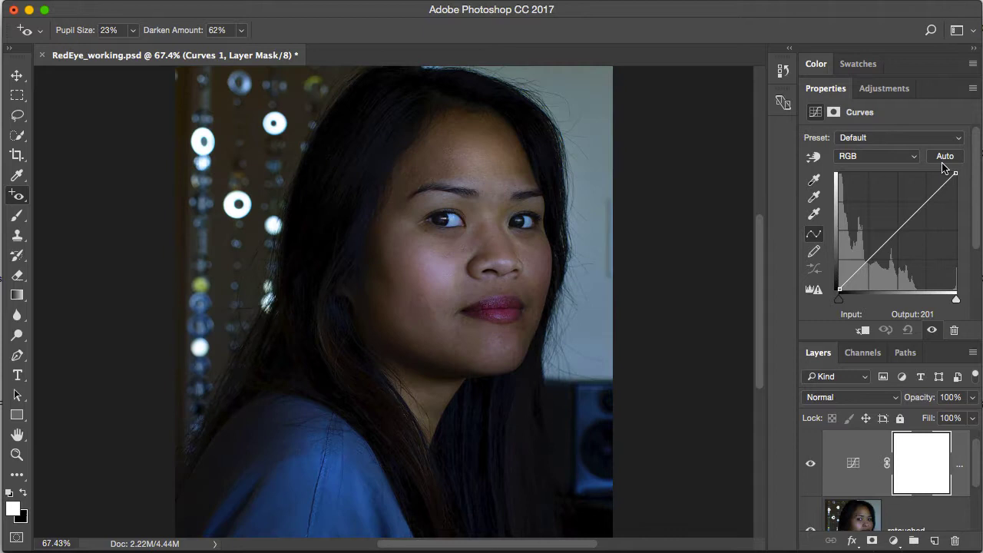
pyautogui.click(945, 156)
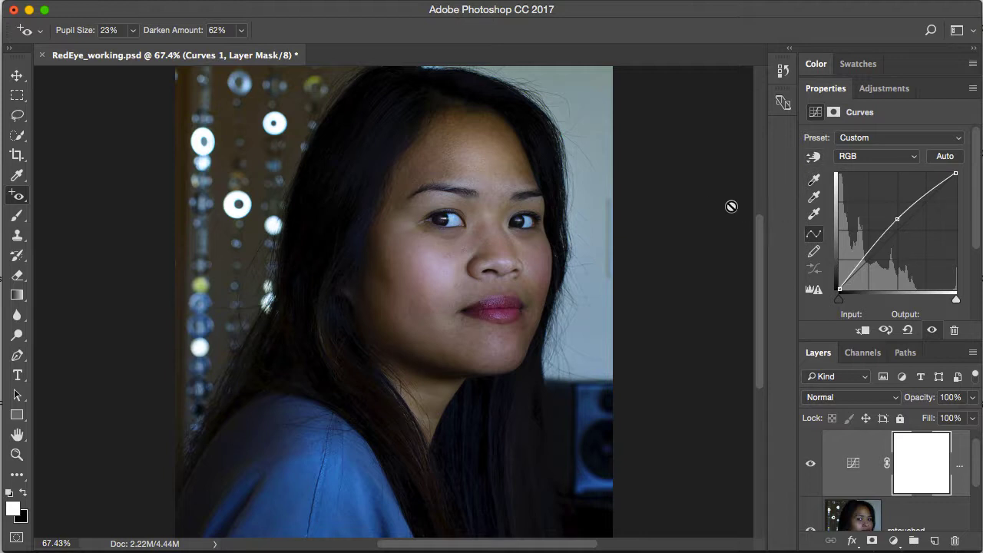
# Reset the curve, then raise it with the targeted-adjustment tool sampled on the forehead
pyautogui.click(907, 330)
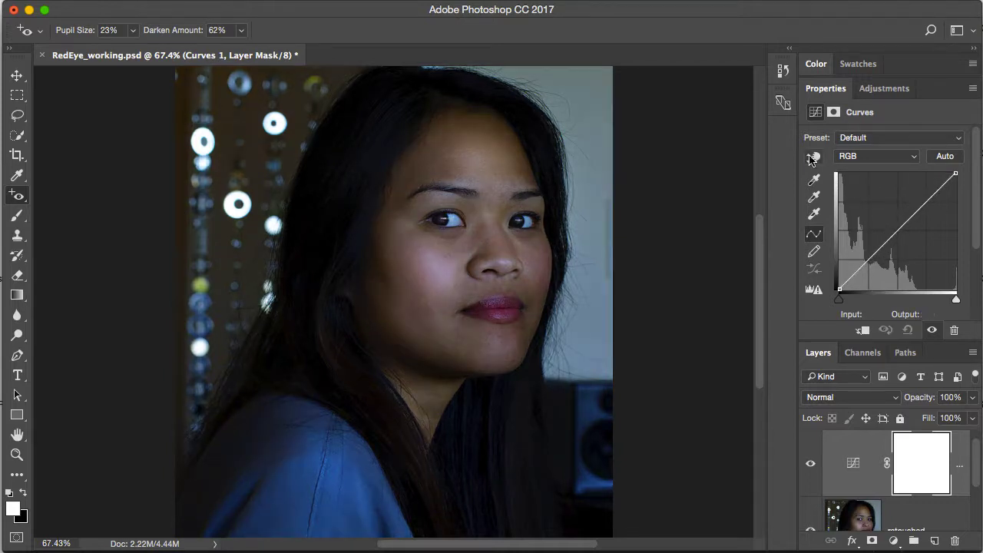
pyautogui.click(815, 157)
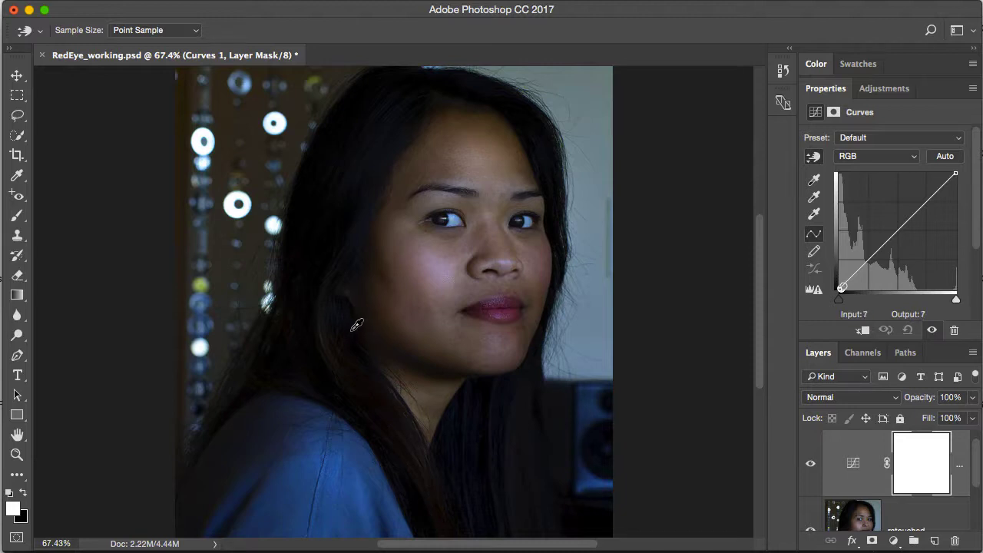
pyautogui.moveTo(354, 325); pyautogui.dragTo(356, 327)
pyautogui.click(493, 162)
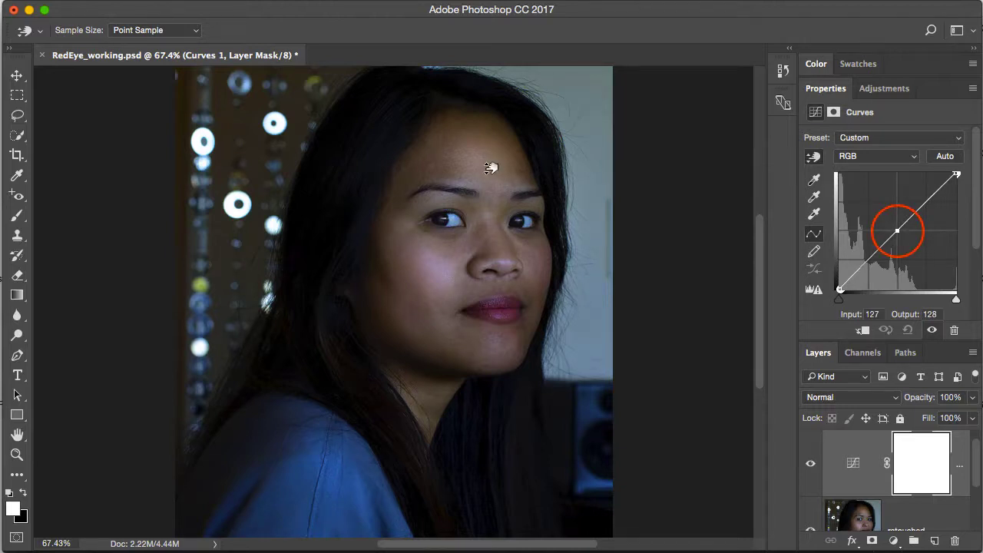
pyautogui.moveTo(491, 168); pyautogui.dragTo(488, 146)
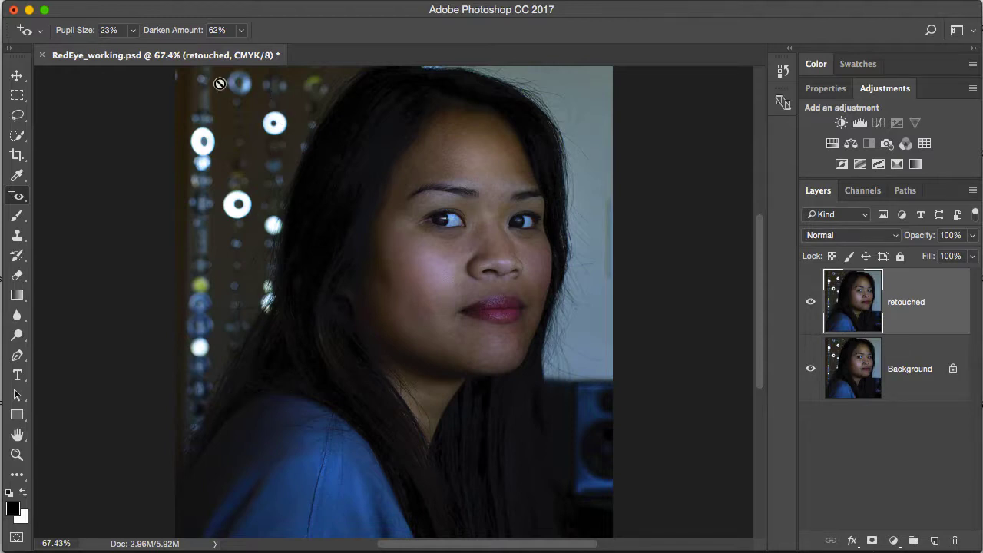
# Confirm the CMYK mode in the document tab, then add a Curves layer with Auto correction
pyautogui.click(236, 62)
pyautogui.click(880, 125)
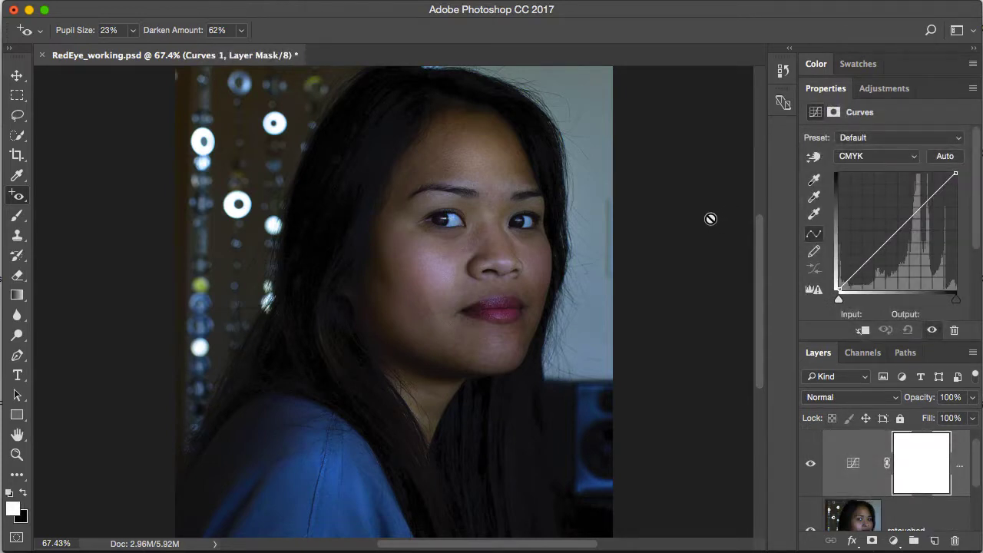
pyautogui.click(944, 157)
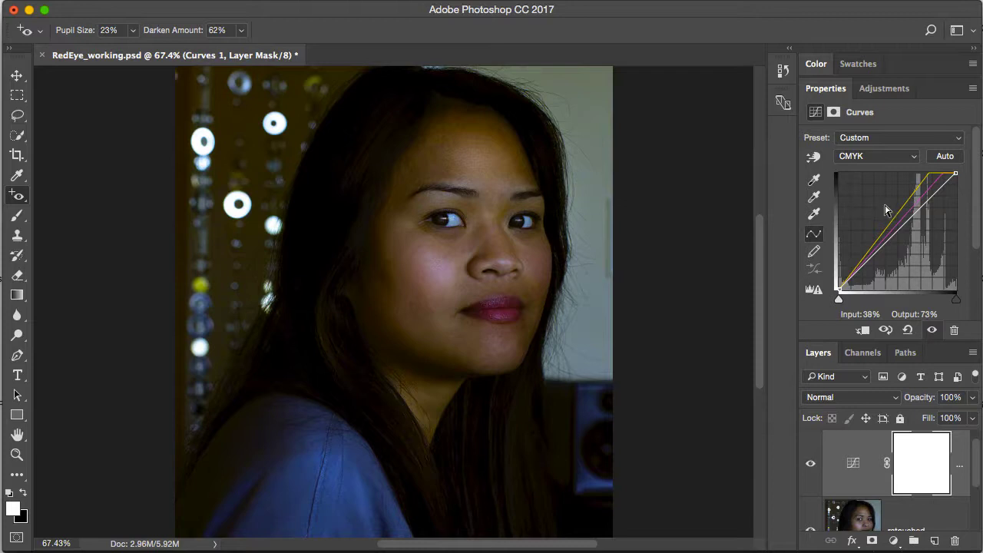
# Reset the CMYK curve, apply the Lighter (RGB) preset, and add an extra control point
pyautogui.click(907, 331)
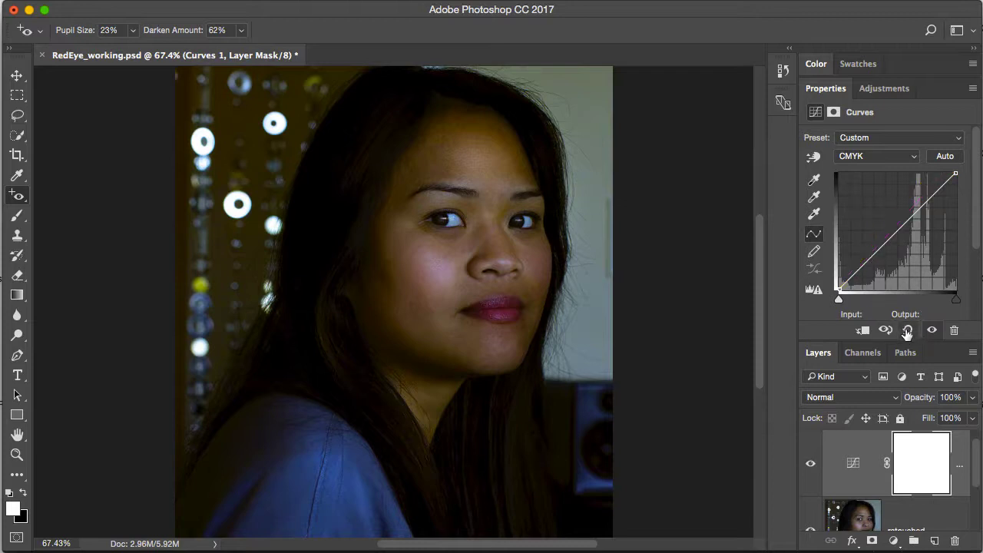
pyautogui.click(937, 141)
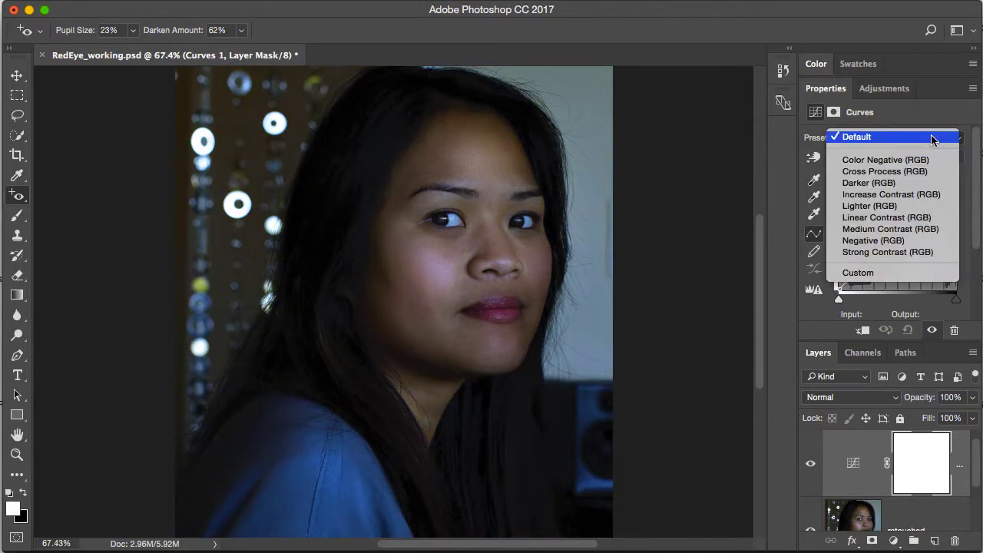
pyautogui.click(865, 208)
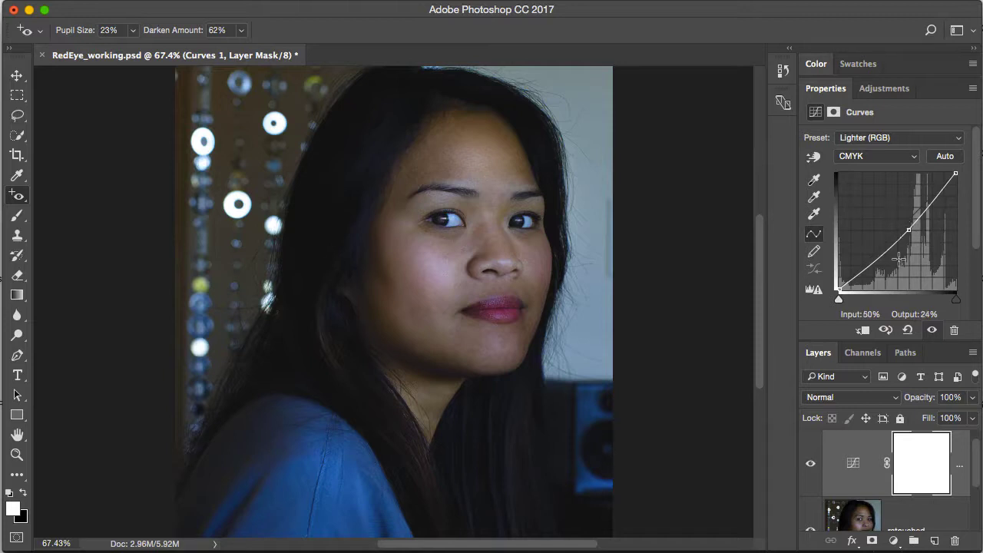
pyautogui.click(907, 226)
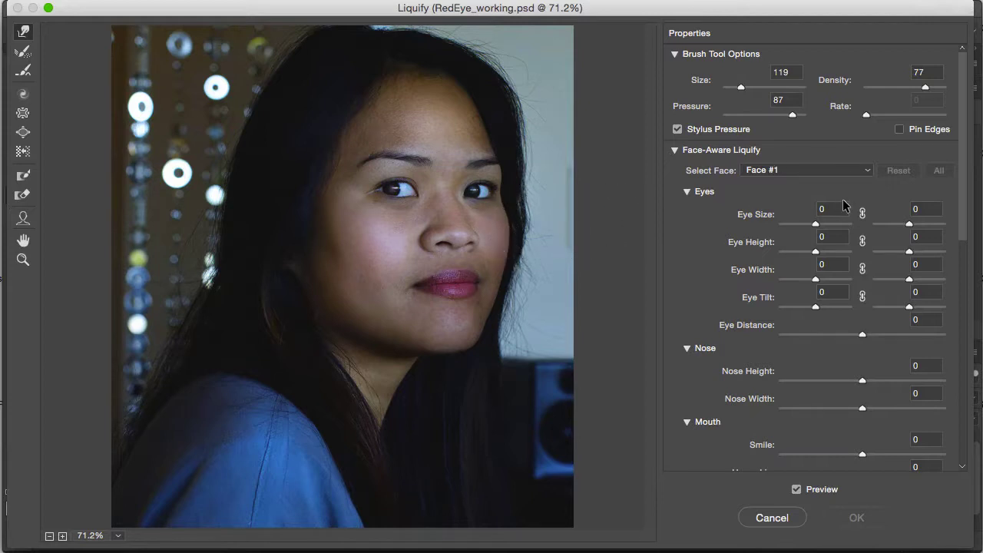
# Choose the Face tool in Liquify so the eye and face handles appear on the portrait
pyautogui.click(23, 221)
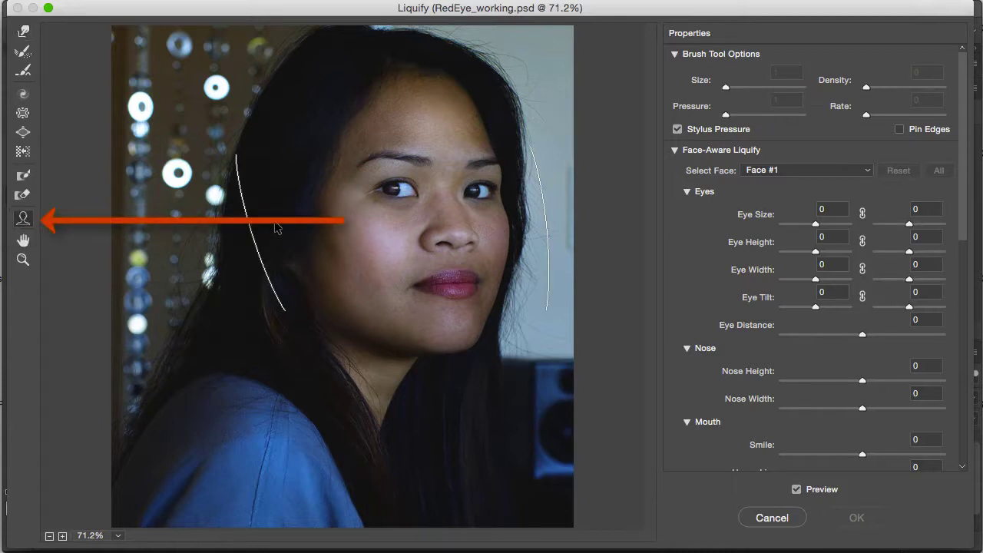
pyautogui.moveTo(392, 177)
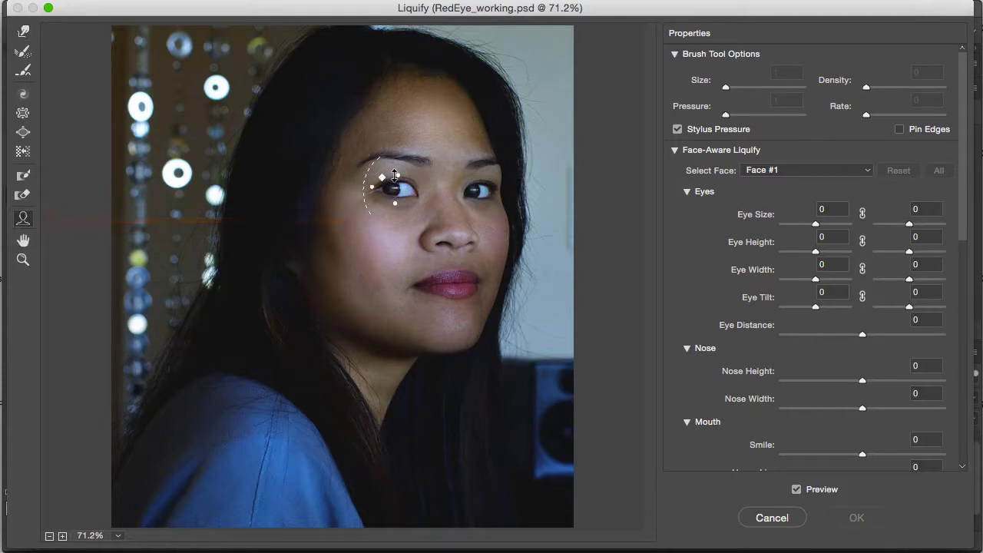
pyautogui.moveTo(450, 160)
# Set Face-Aware Liquify Eye Height to -100 and Nose Height to -83, keeping Smile at 100
pyautogui.moveTo(401, 194); pyautogui.dragTo(458, 236)
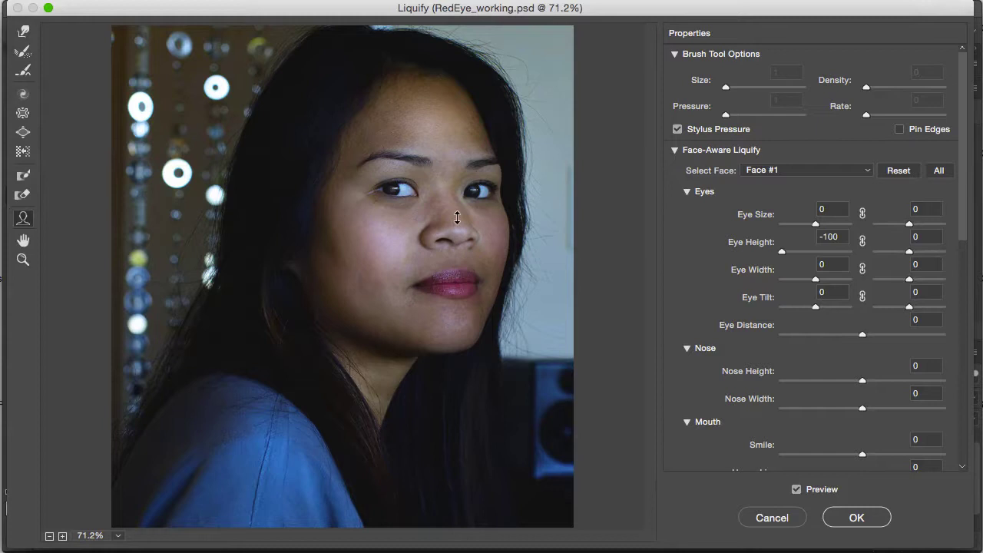
pyautogui.moveTo(451, 270); pyautogui.dragTo(456, 305)
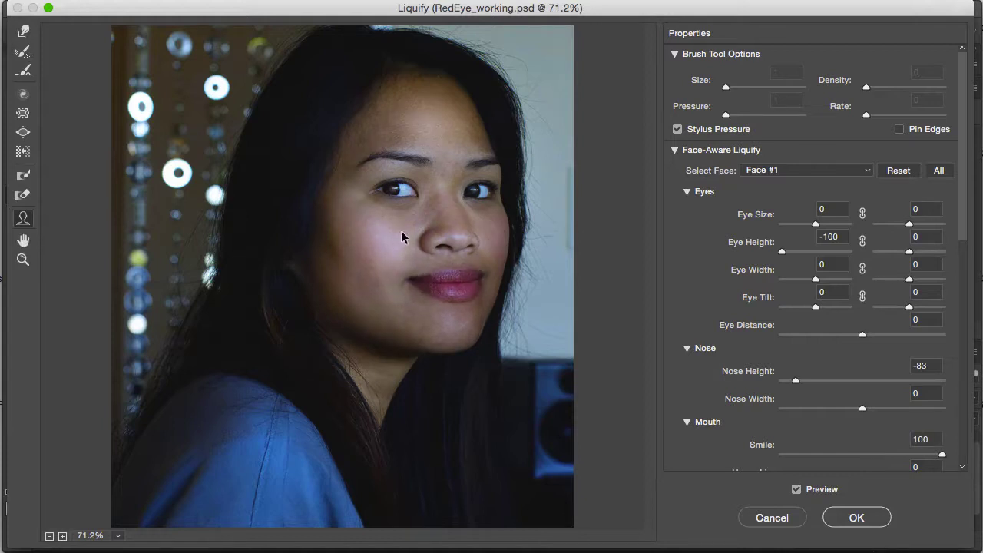
pyautogui.moveTo(310, 239)
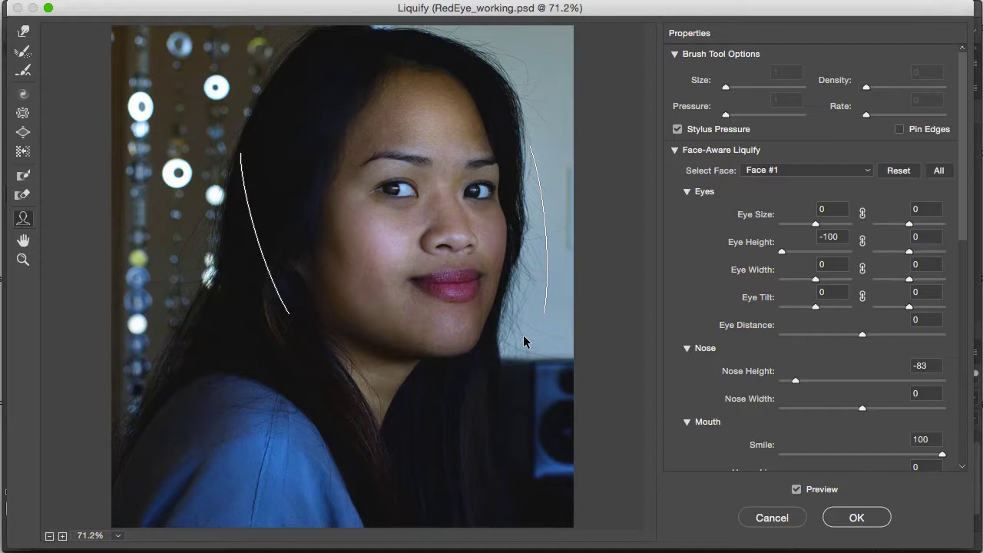
# Commit the Liquify reshaping and toggle the retouched layer off and on to compare
pyautogui.click(848, 518)
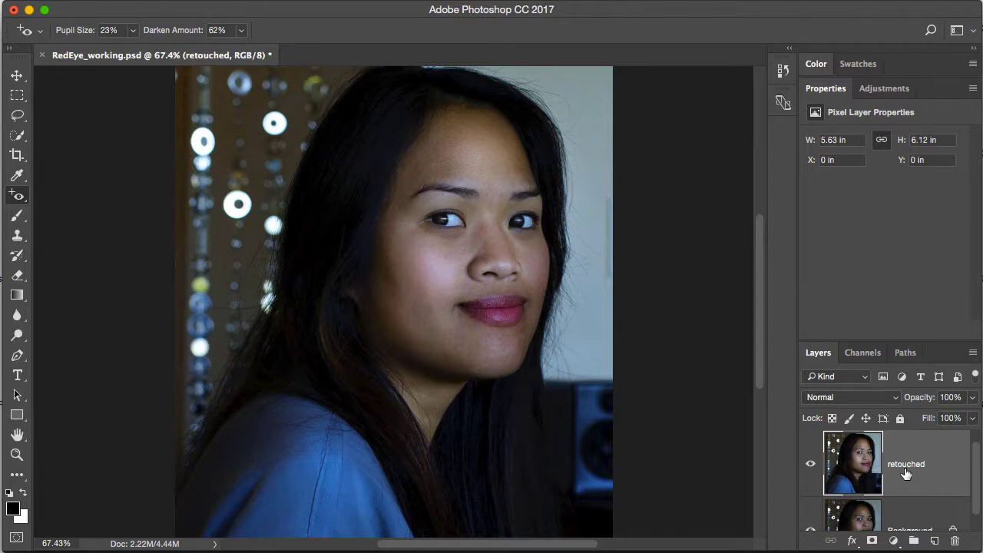
pyautogui.click(811, 466)
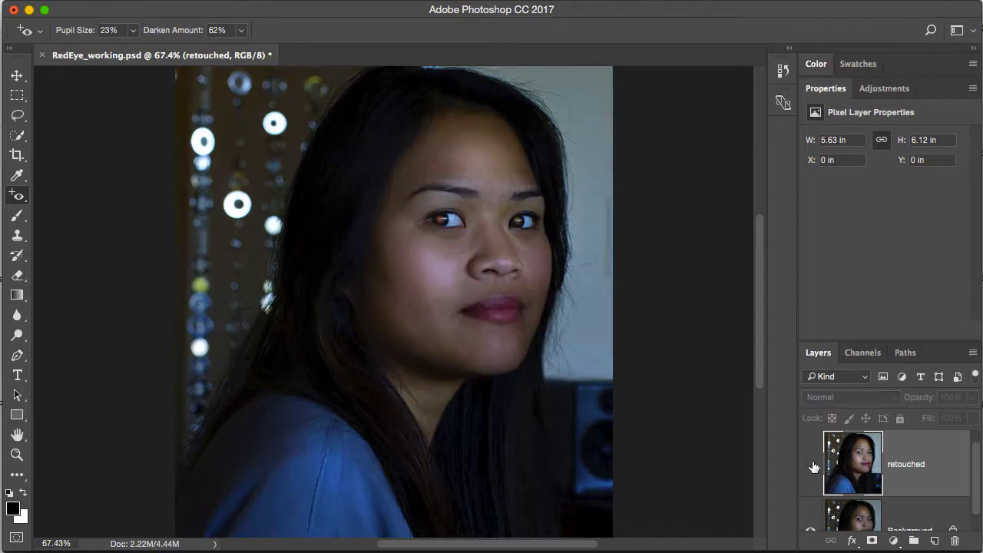
pyautogui.click(811, 466)
pyautogui.click(811, 465)
pyautogui.click(811, 466)
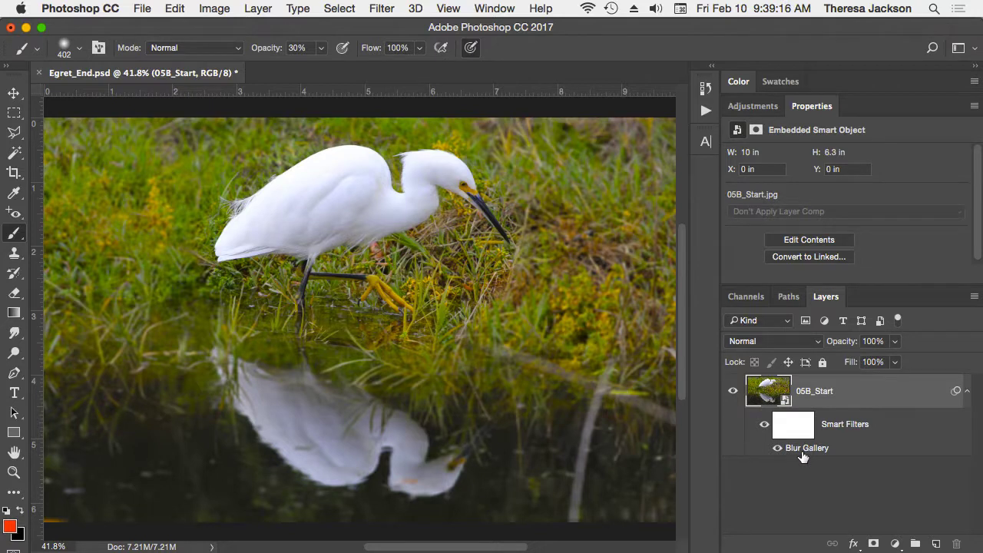
# Hide and re-show the Blur Gallery smart filter on 05B_Start to compare with the sharp original
pyautogui.click(763, 428)
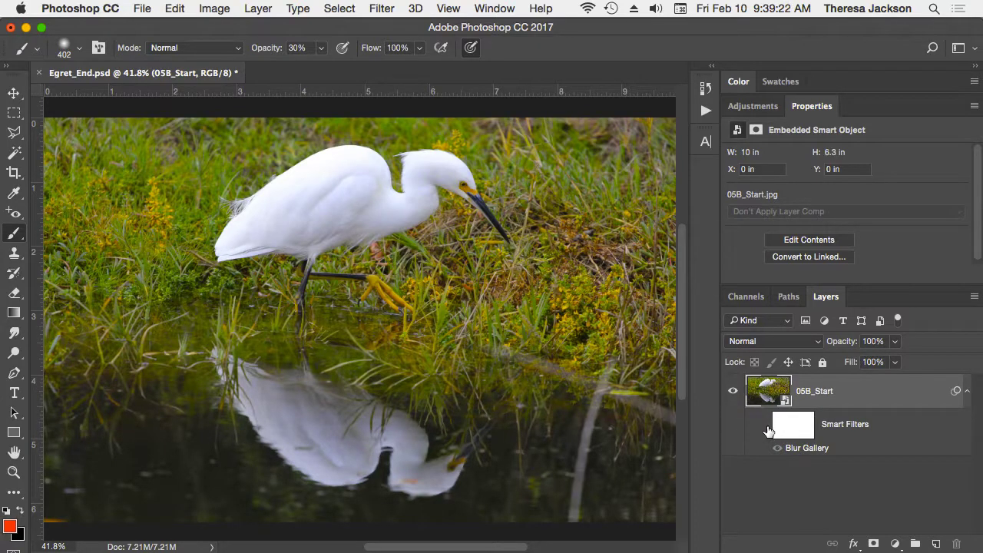
pyautogui.click(765, 428)
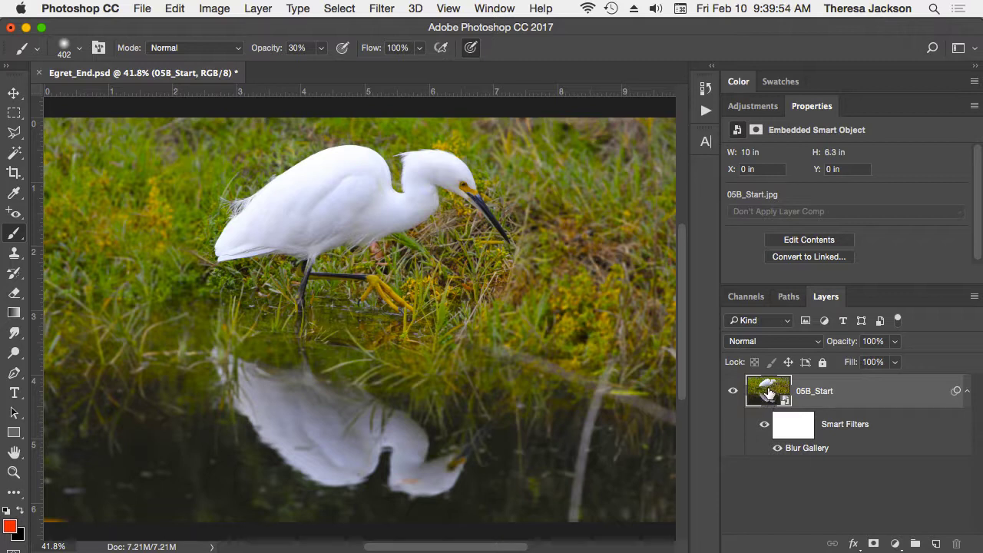
# Paint an orange stroke across the grass inside the egret's smart object, then close its contents
pyautogui.doubleClick(772, 392)
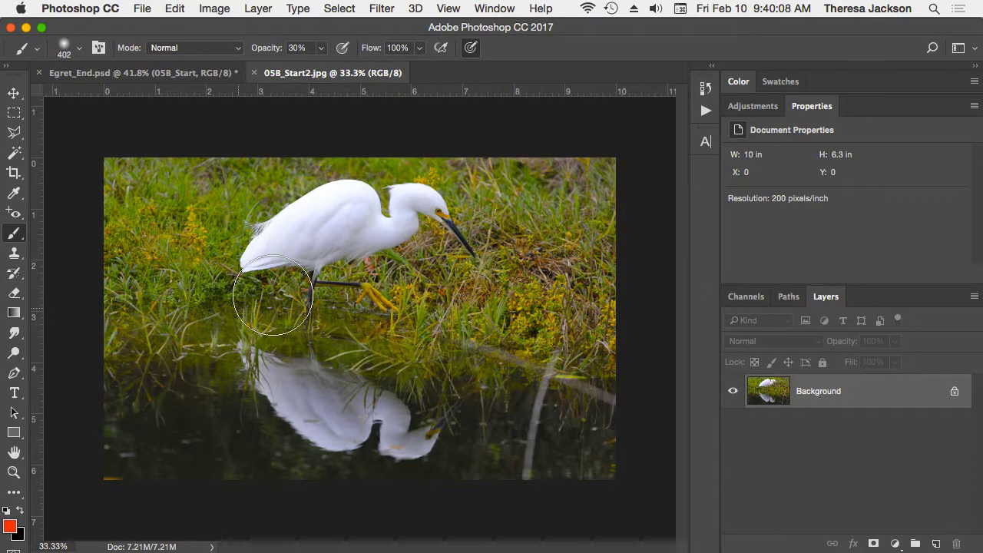
pyautogui.moveTo(261, 307)
pyautogui.mouseDown()
pyautogui.moveTo(298, 311)
pyautogui.moveTo(483, 331)
pyautogui.moveTo(410, 309)
pyautogui.moveTo(338, 269)
pyautogui.moveTo(384, 261)
pyautogui.mouseUp()
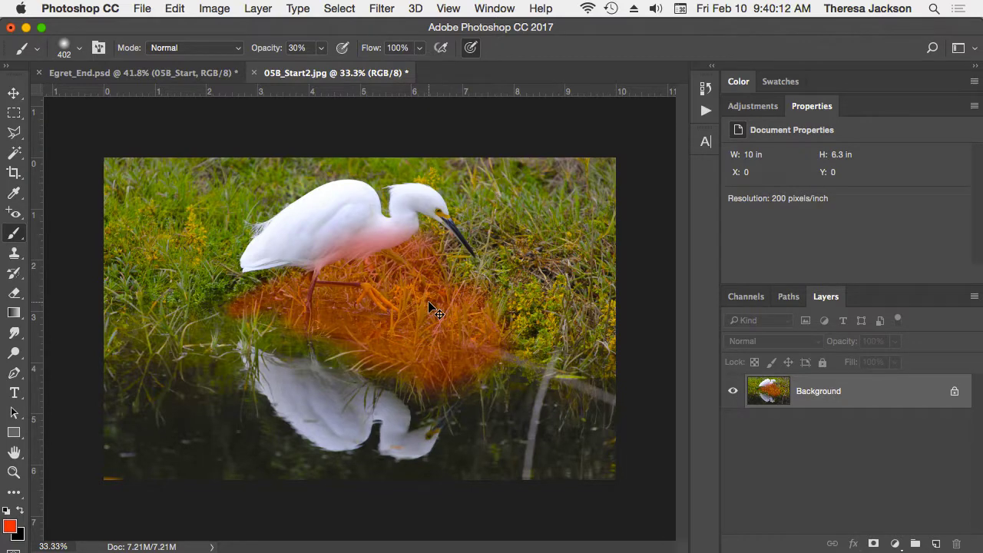
pyautogui.press('super+w')
pyautogui.press('Escape')
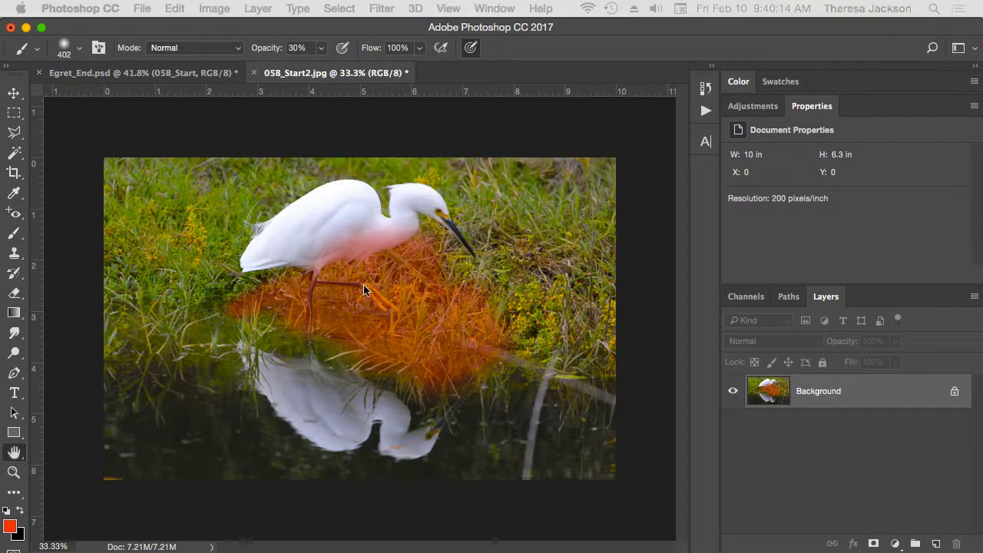
pyautogui.press('h')
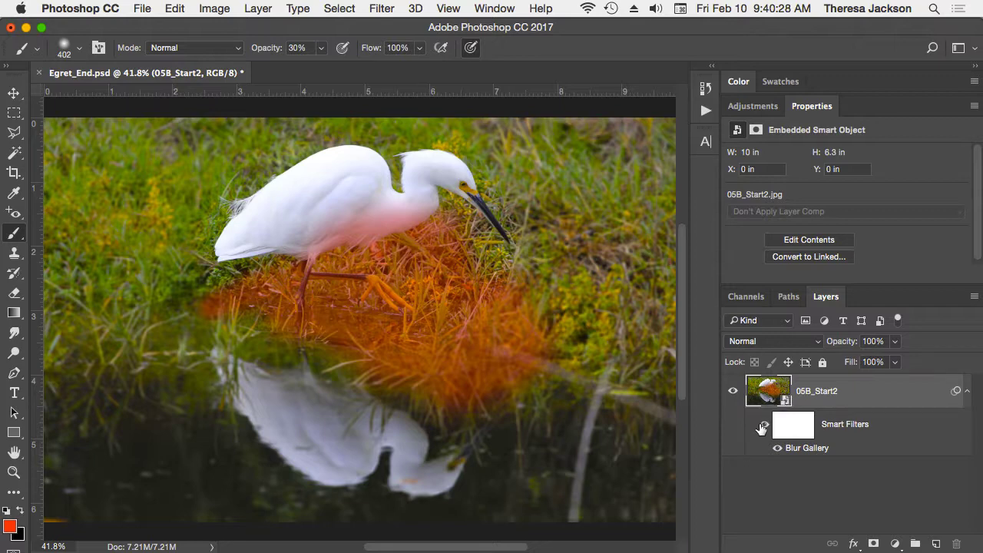
# Revert to the Egret_End.psd History snapshot to drop the orange paint, and reopen Blur Gallery
pyautogui.click(763, 425)
pyautogui.click(762, 427)
pyautogui.click(703, 90)
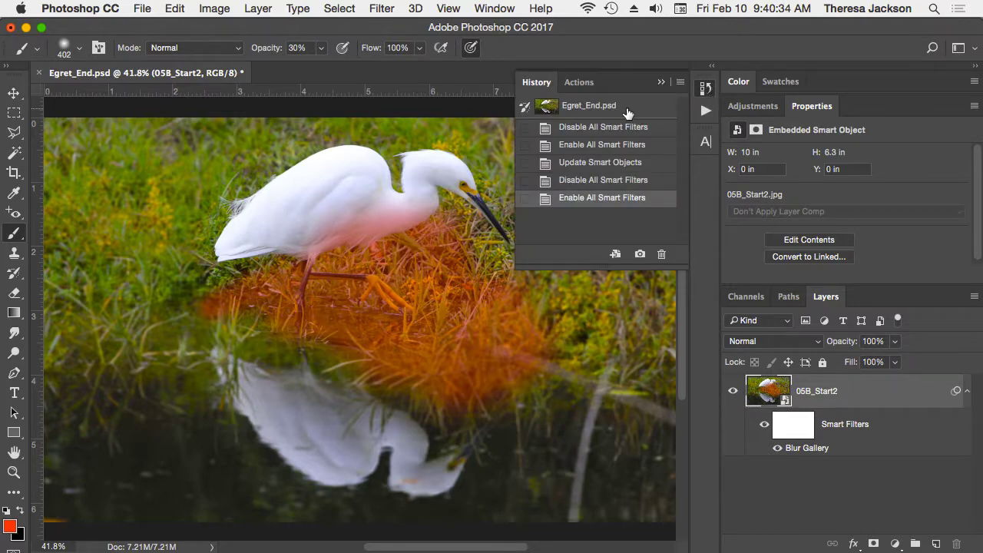
pyautogui.click(628, 110)
pyautogui.click(703, 90)
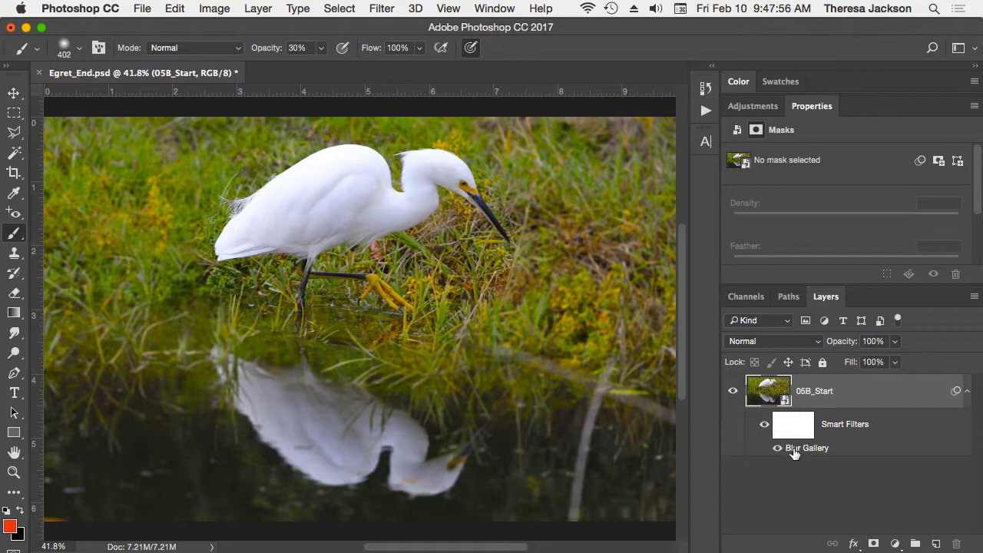
pyautogui.doubleClick(796, 450)
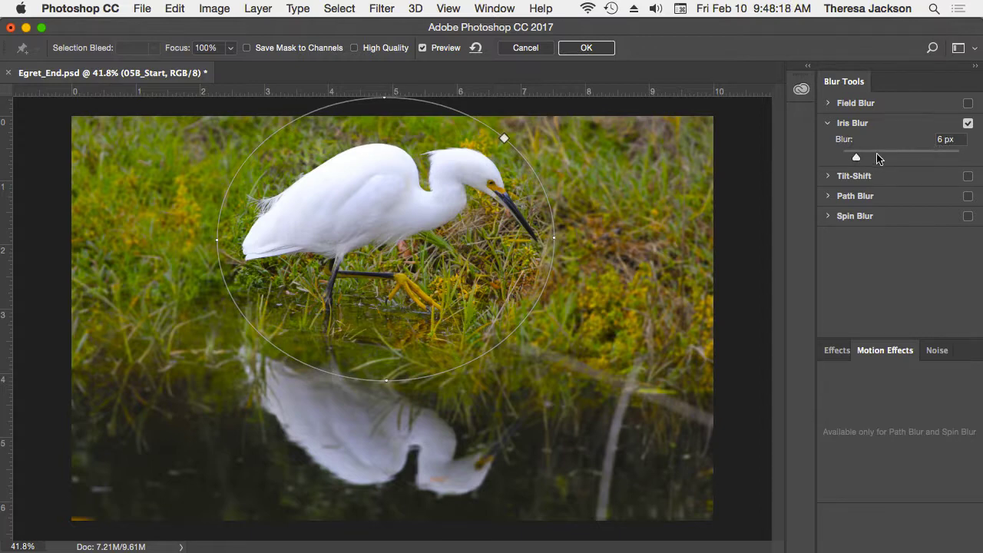
# Adjust the iris blur amount down toward 30 px and reposition the pin on the egret
pyautogui.moveTo(857, 159); pyautogui.dragTo(918, 159)
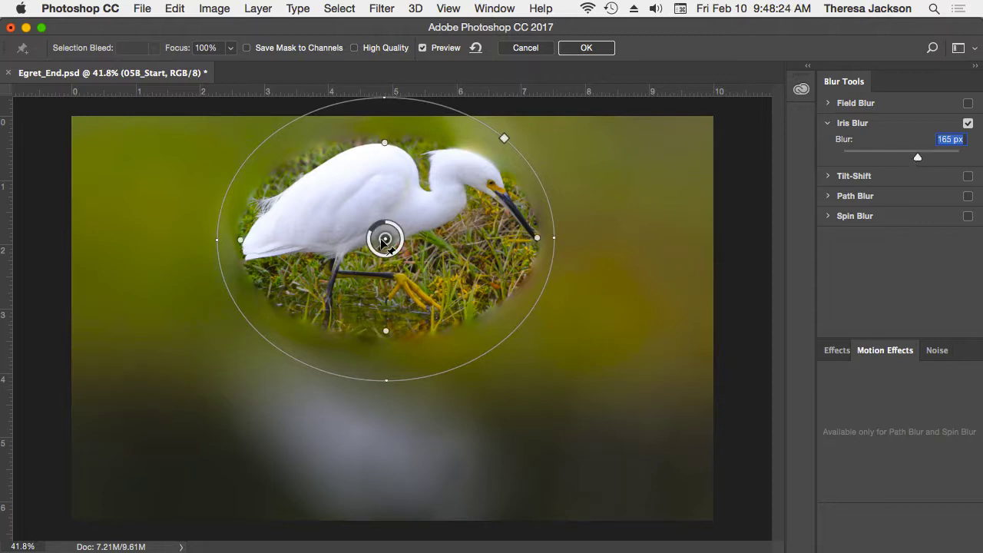
pyautogui.moveTo(386, 240); pyautogui.dragTo(414, 297)
pyautogui.moveTo(409, 261); pyautogui.dragTo(384, 245)
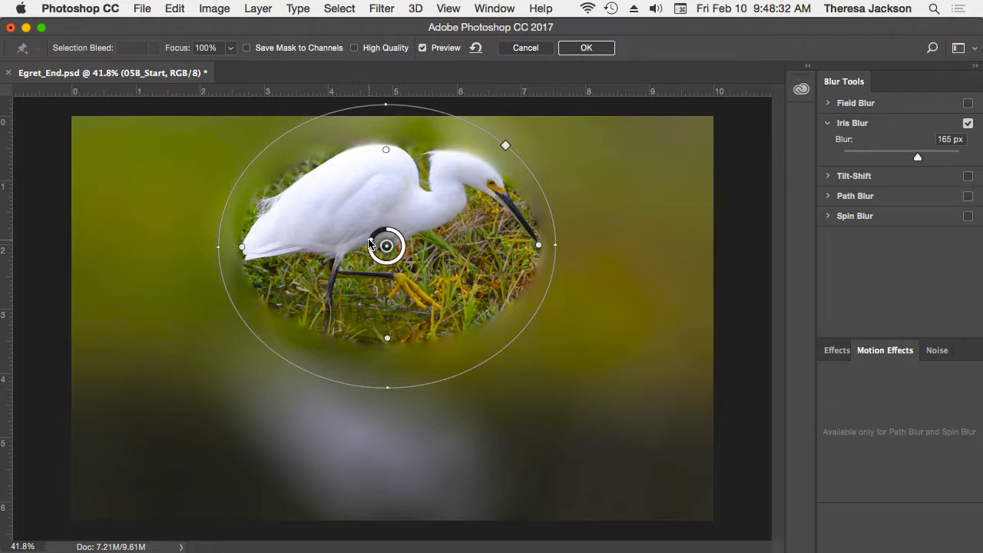
pyautogui.moveTo(371, 246); pyautogui.dragTo(384, 229)
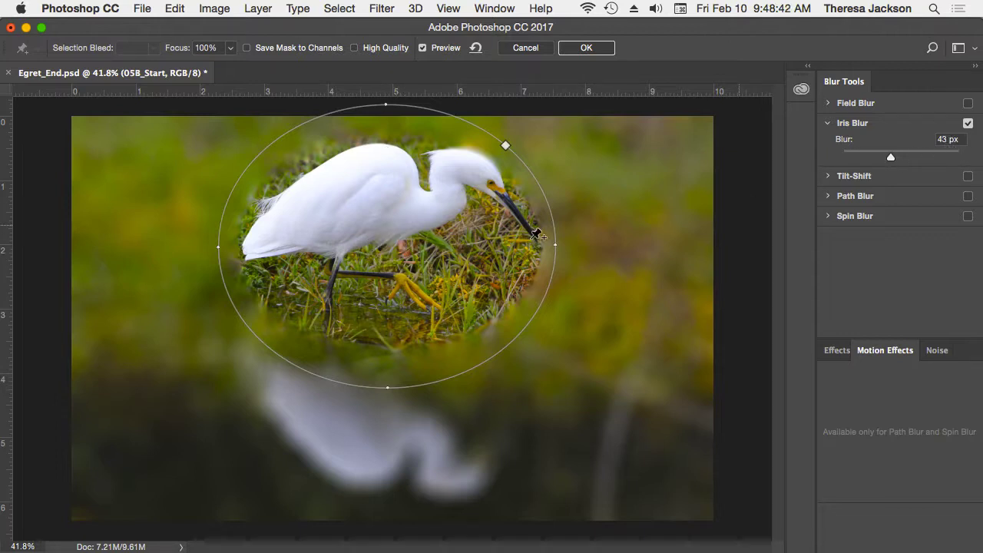
pyautogui.moveTo(376, 261); pyautogui.dragTo(382, 268)
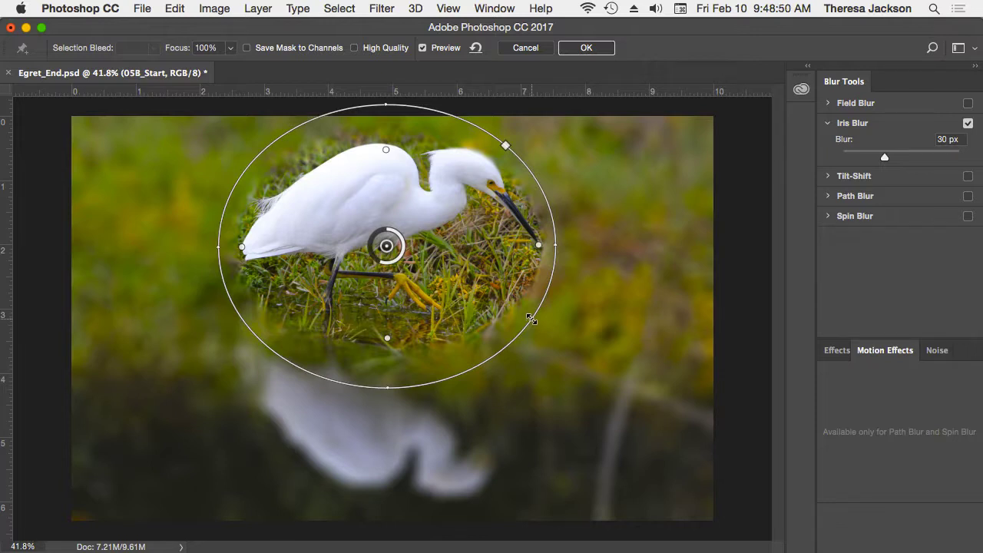
# Enlarge, widen and slightly tilt the blur ellipse around the egret's legs and grass
pyautogui.moveTo(531, 318); pyautogui.dragTo(499, 325)
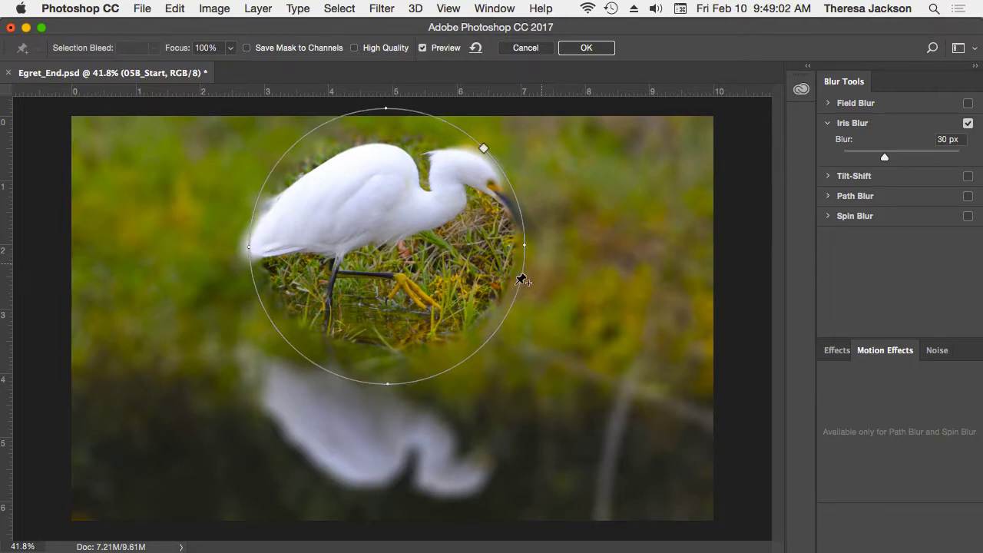
pyautogui.moveTo(386, 382); pyautogui.dragTo(387, 384)
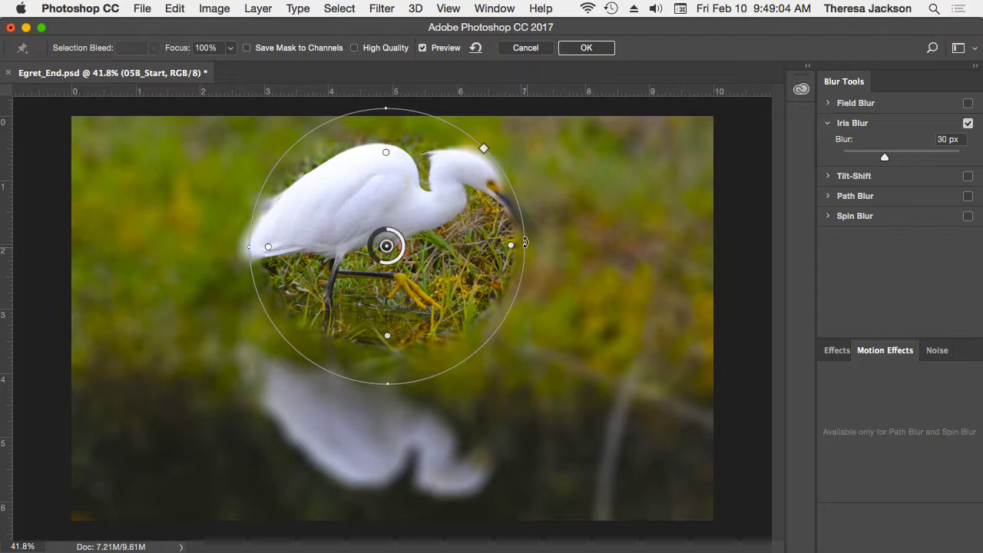
pyautogui.moveTo(387, 246); pyautogui.dragTo(384, 290)
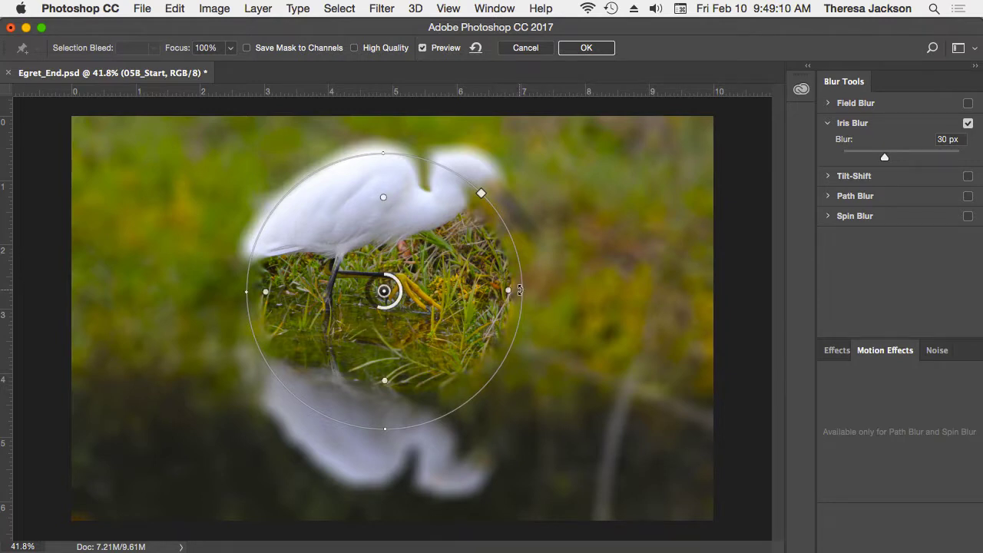
pyautogui.moveTo(522, 288); pyautogui.dragTo(586, 289)
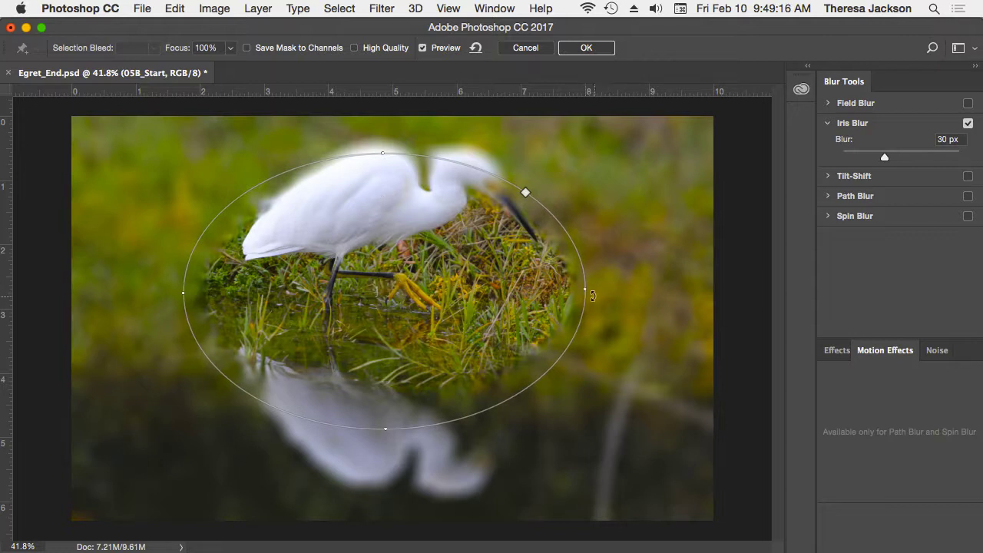
pyautogui.moveTo(591, 290)
pyautogui.mouseDown()
pyautogui.moveTo(589, 260)
pyautogui.moveTo(589, 279)
pyautogui.mouseUp()
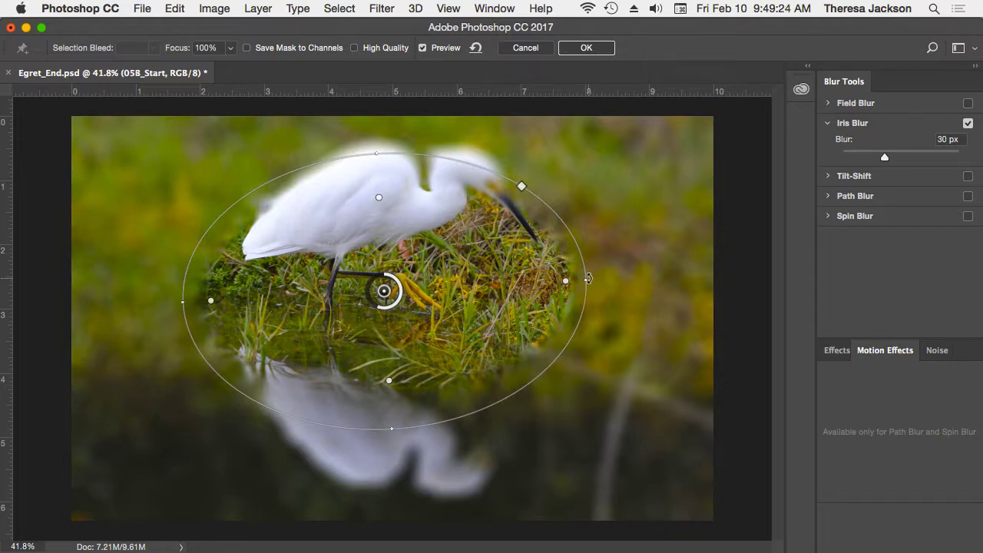
pyautogui.moveTo(592, 279)
pyautogui.mouseDown()
pyautogui.moveTo(591, 269)
pyautogui.moveTo(592, 286)
pyautogui.mouseUp()
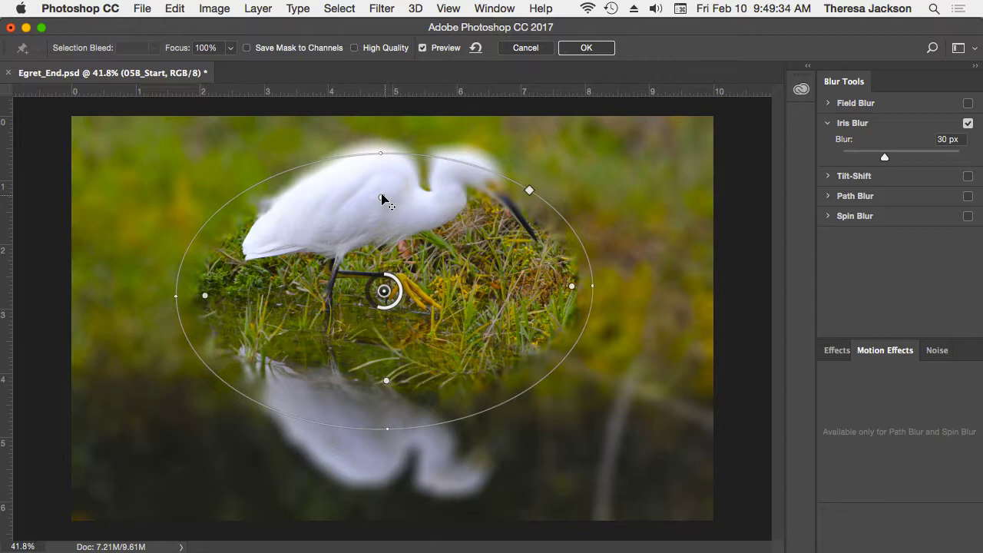
# Refine the sharp zone's top, bottom and sides, then move it up onto the egret's head
pyautogui.moveTo(383, 197); pyautogui.dragTo(388, 167)
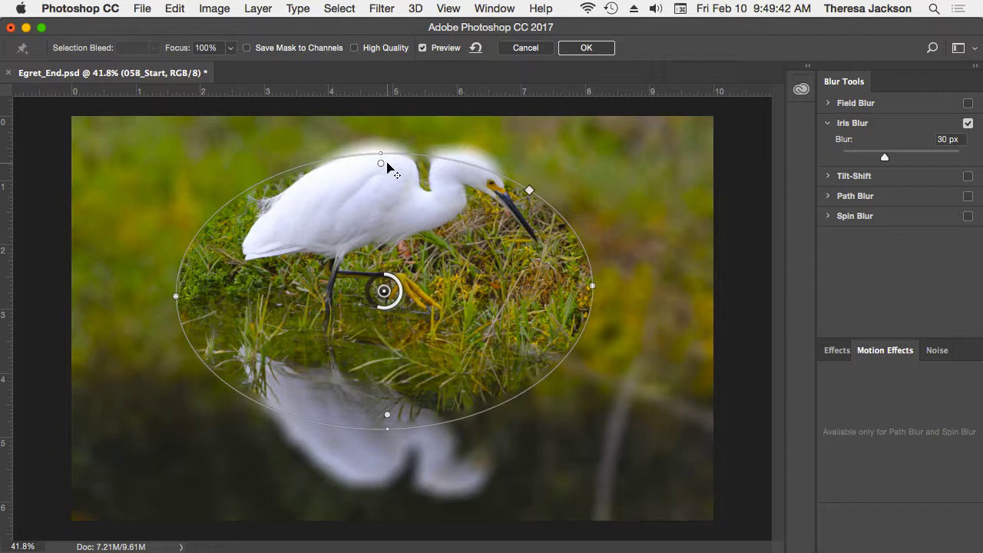
pyautogui.moveTo(386, 170); pyautogui.dragTo(380, 212)
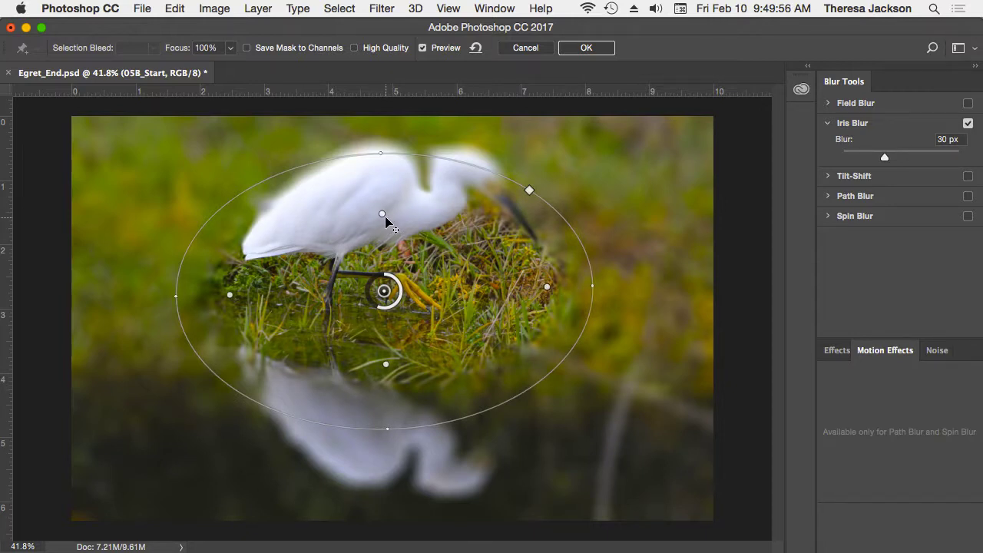
pyautogui.moveTo(382, 216); pyautogui.dragTo(381, 188)
pyautogui.moveTo(386, 364); pyautogui.dragTo(388, 415)
pyautogui.moveTo(228, 296); pyautogui.dragTo(285, 293)
pyautogui.moveTo(547, 290); pyautogui.dragTo(494, 291)
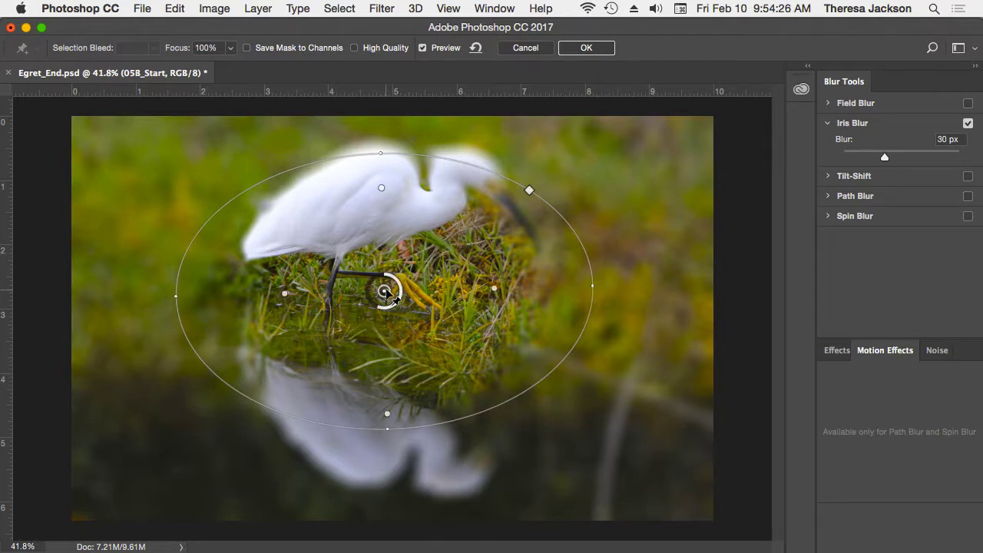
pyautogui.moveTo(384, 291); pyautogui.dragTo(397, 239)
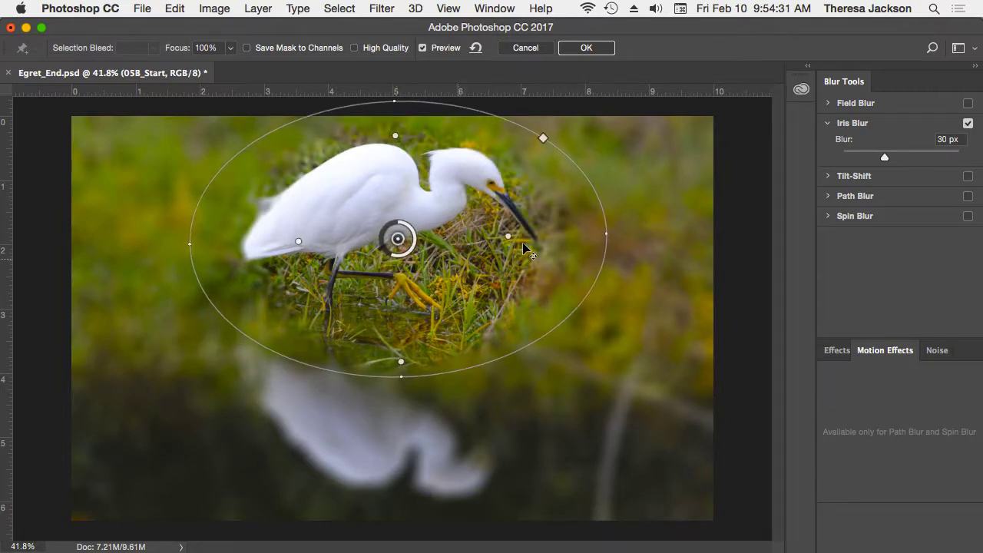
# Apply the iris blur, then place RedEye_working.psd as an embedded file into Egret_End.psd
pyautogui.click(587, 48)
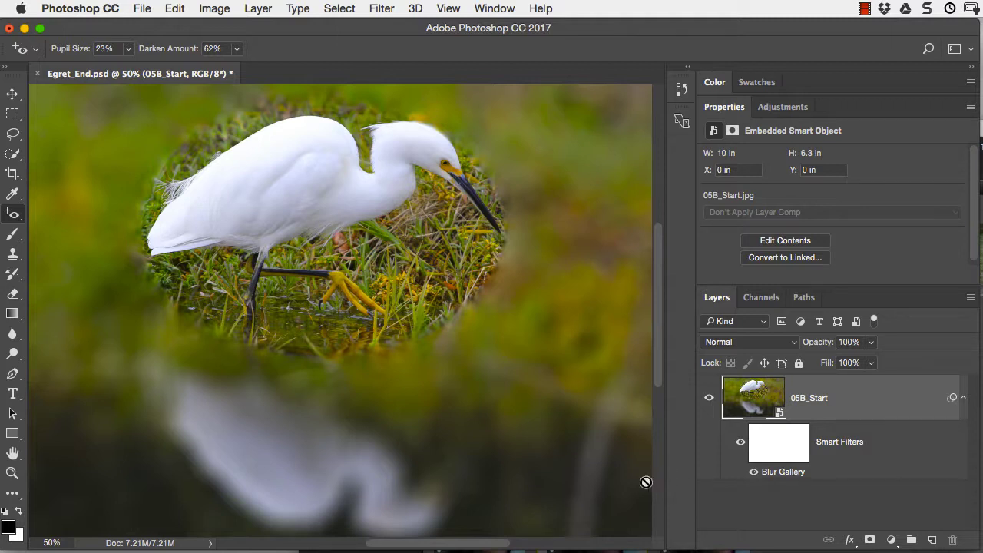
pyautogui.click(143, 9)
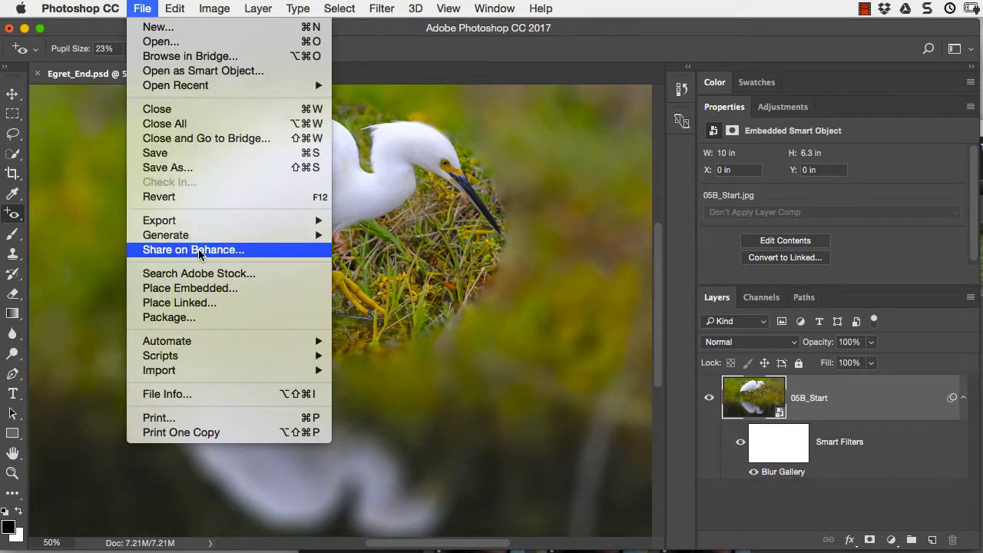
pyautogui.click(184, 294)
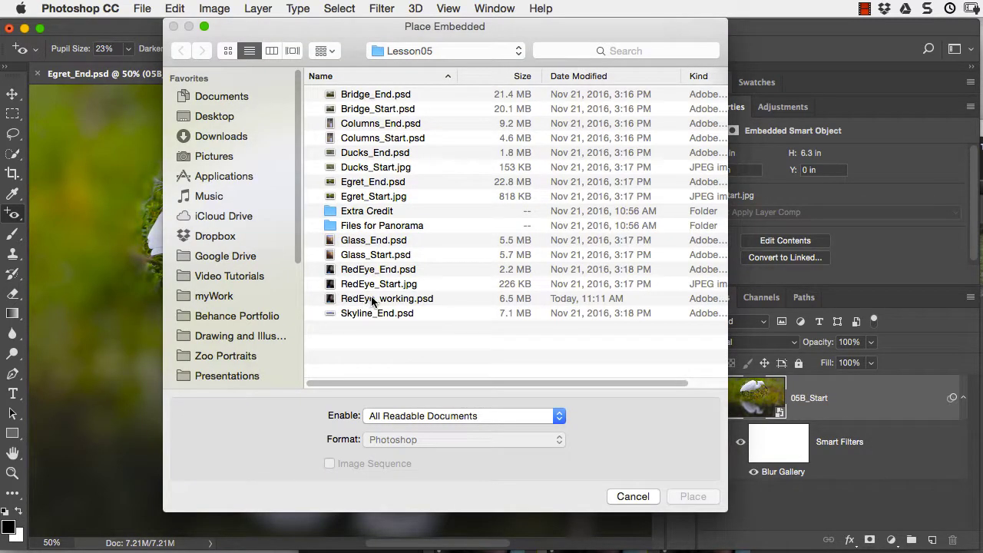
pyautogui.click(371, 298)
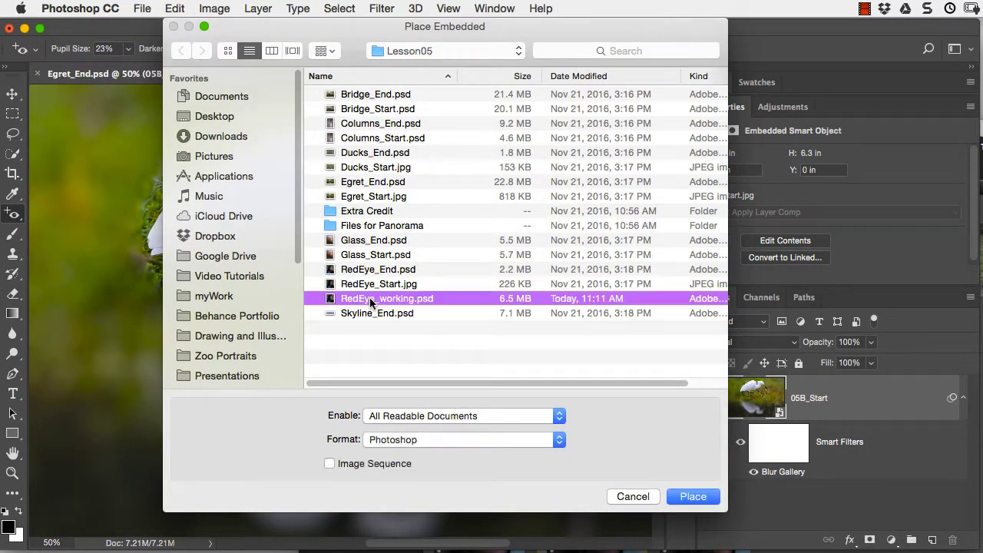
pyautogui.click(693, 497)
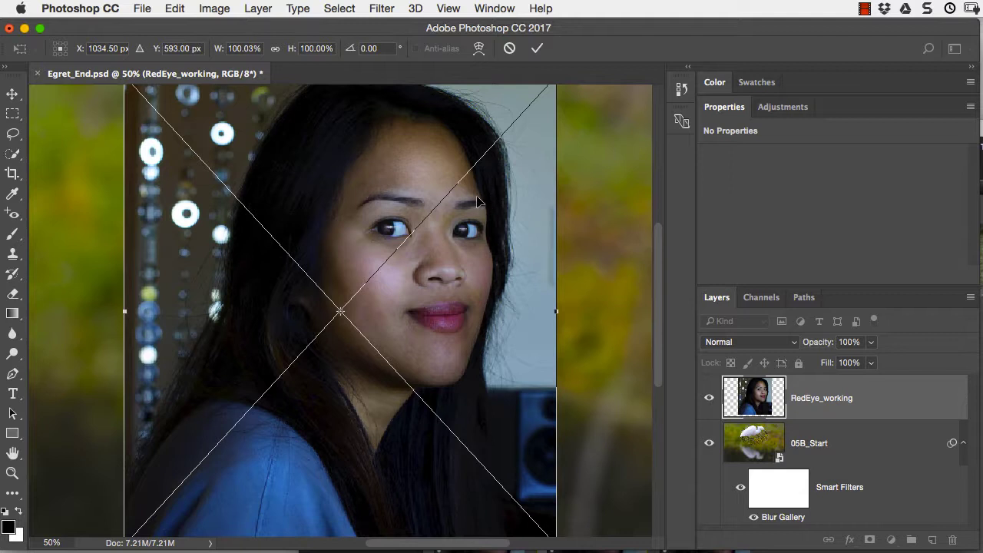
# Commit the placed RedEye_working portrait's size and position
pyautogui.click(538, 50)
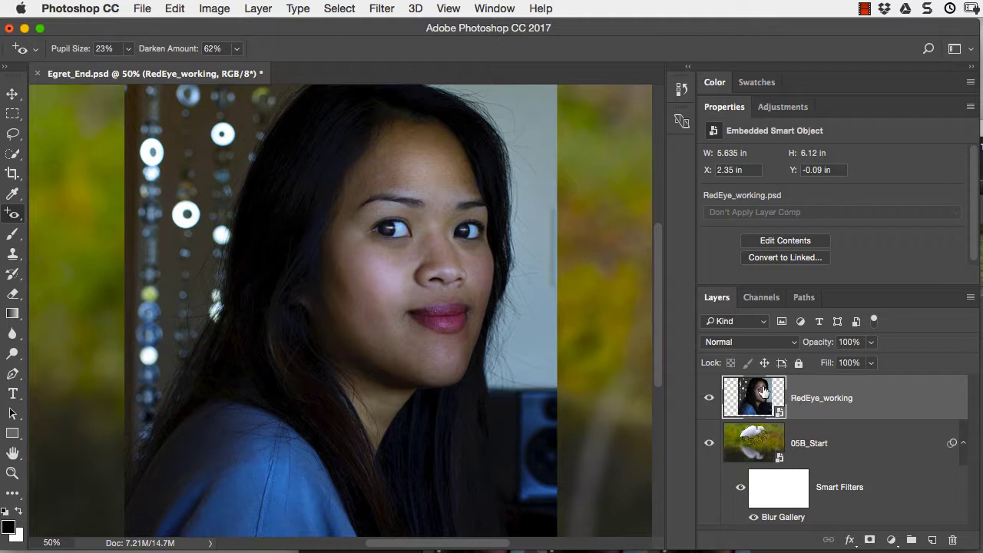
# Brighten the portrait by raising two points on its Curves 1 adjustment, then save the contents
pyautogui.doubleClick(755, 399)
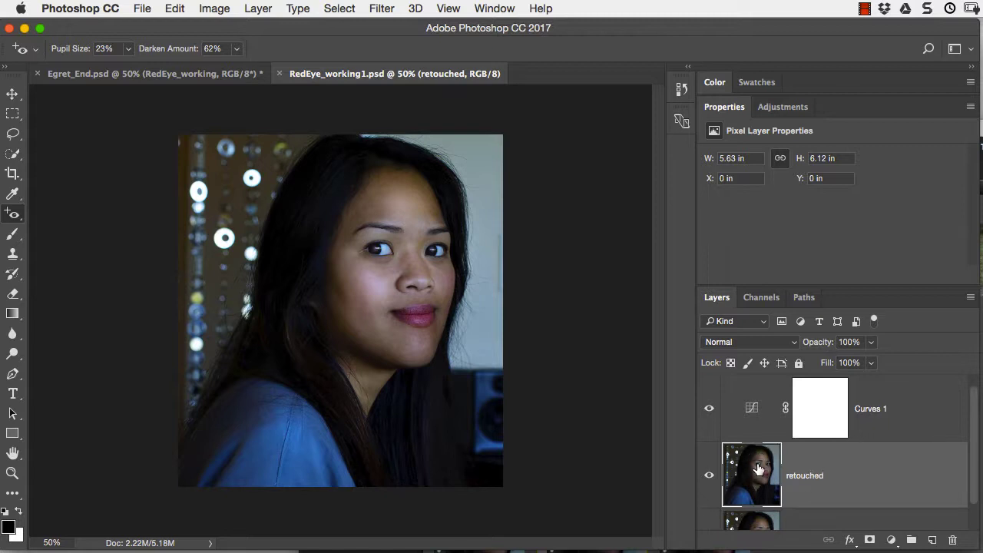
pyautogui.click(752, 409)
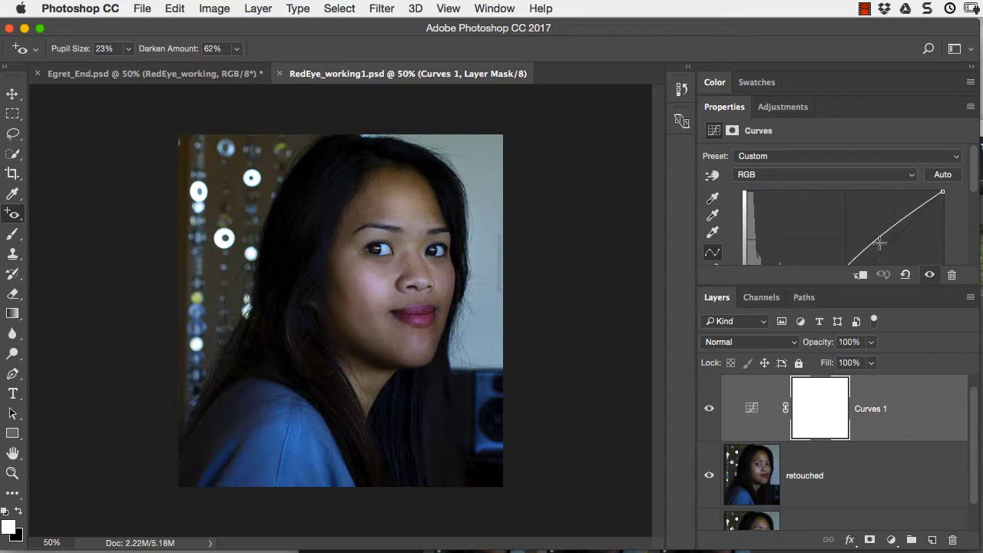
pyautogui.moveTo(879, 243); pyautogui.dragTo(872, 228)
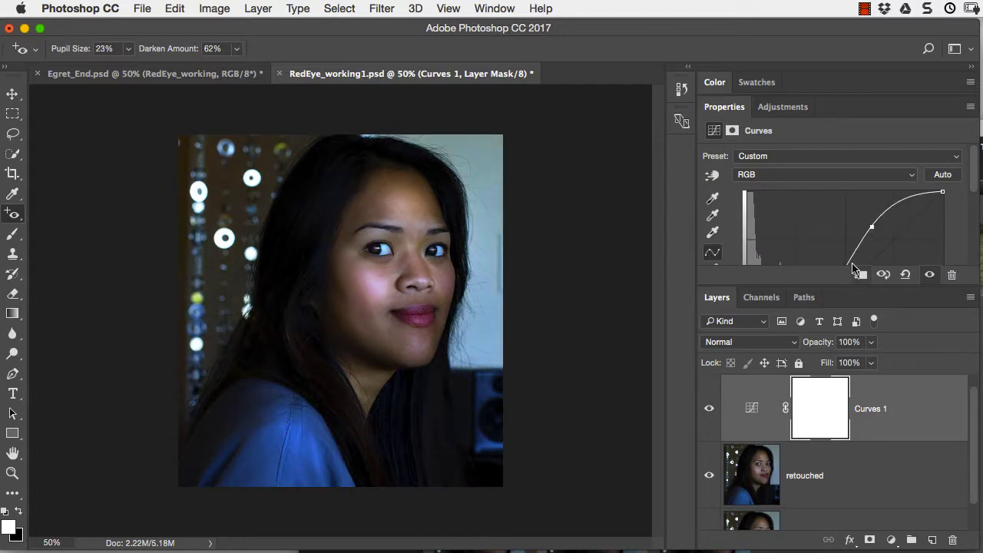
pyautogui.moveTo(833, 285); pyautogui.dragTo(833, 373)
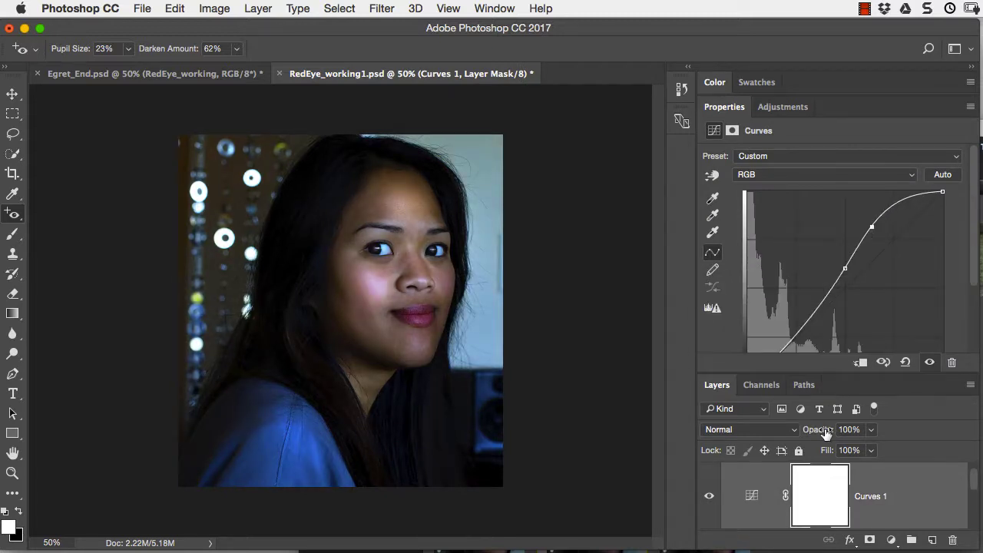
pyautogui.moveTo(841, 271); pyautogui.dragTo(823, 261)
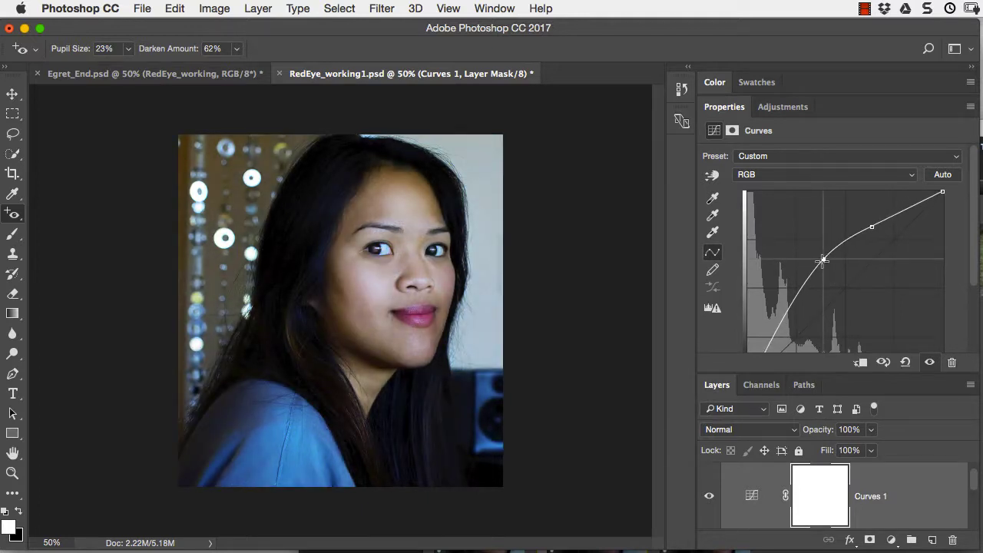
pyautogui.click(279, 74)
pyautogui.click(854, 305)
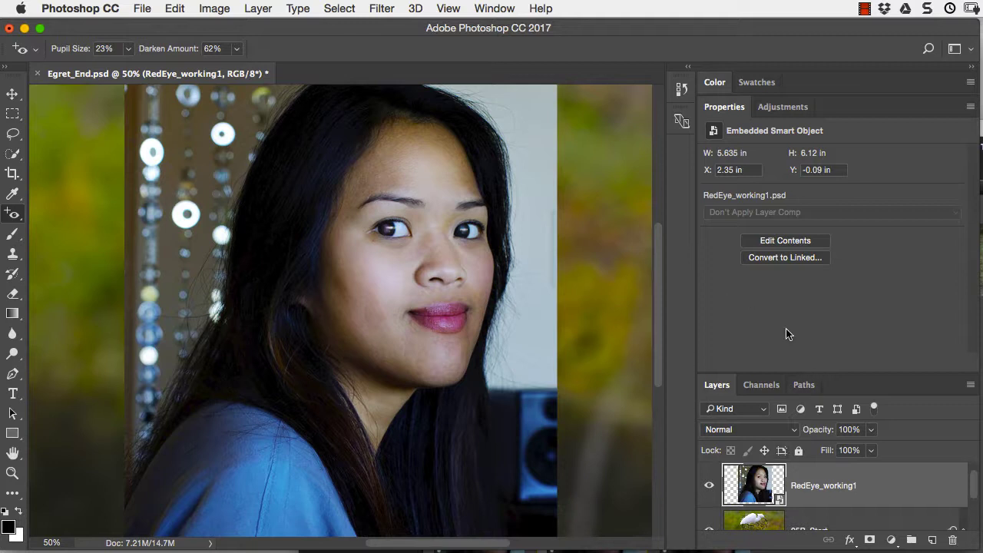
# Move the Blur Gallery smart filter from 05B_Start onto the RedEye_working1 portrait layer
pyautogui.doubleClick(742, 110)
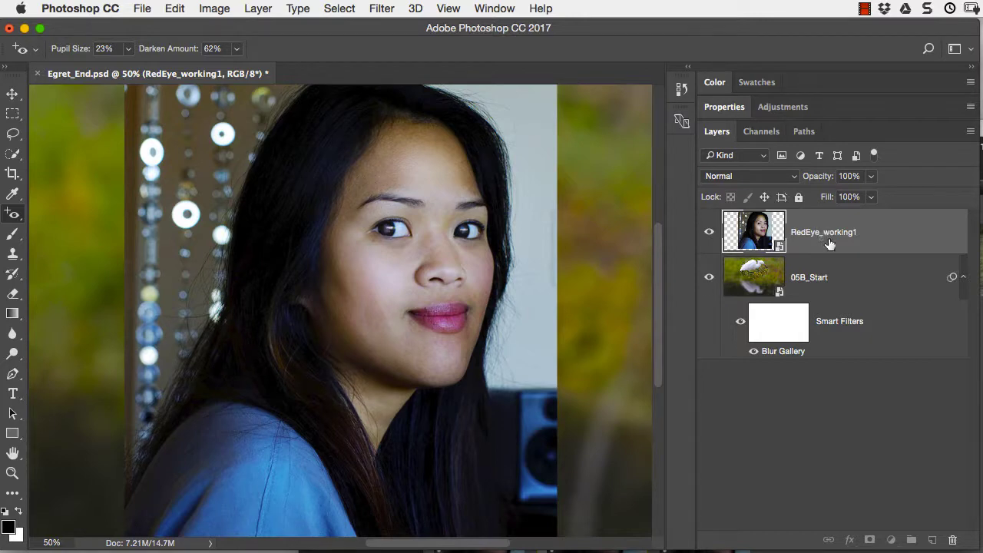
pyautogui.moveTo(829, 244); pyautogui.dragTo(835, 244)
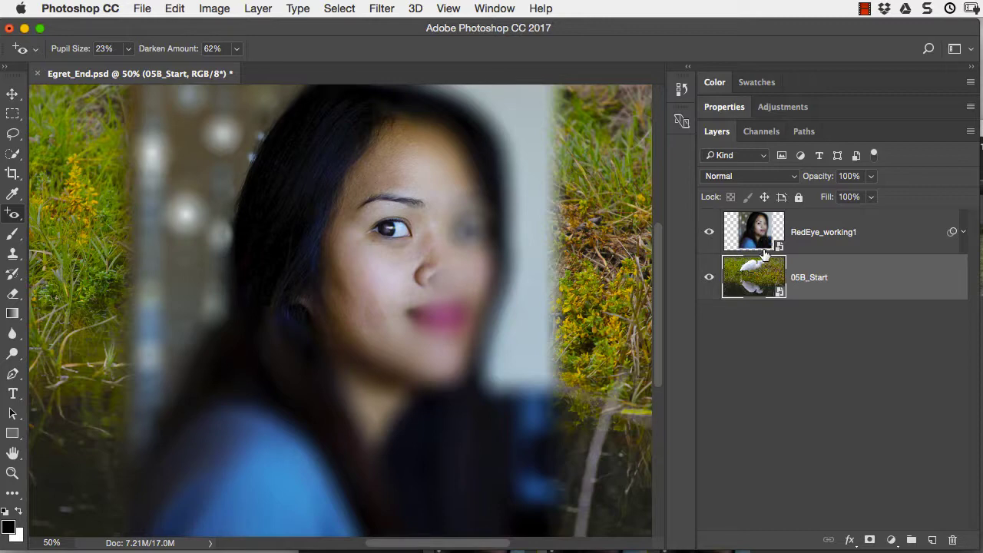
# Undo the move, copy the Blur Gallery filter onto RedEye_working1, then toggle the portrait's visibility to compare
pyautogui.press('super+z')
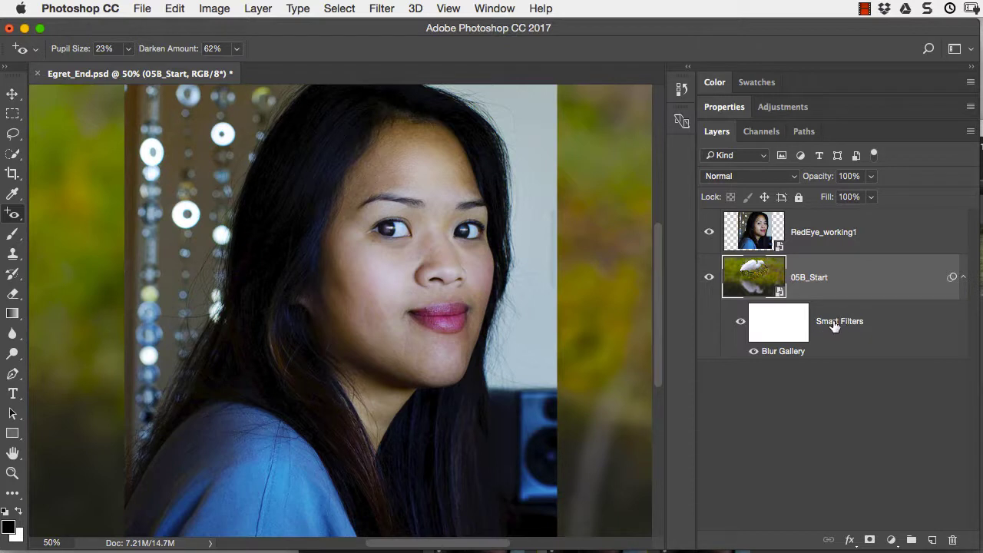
pyautogui.moveTo(836, 324); pyautogui.dragTo(844, 248)
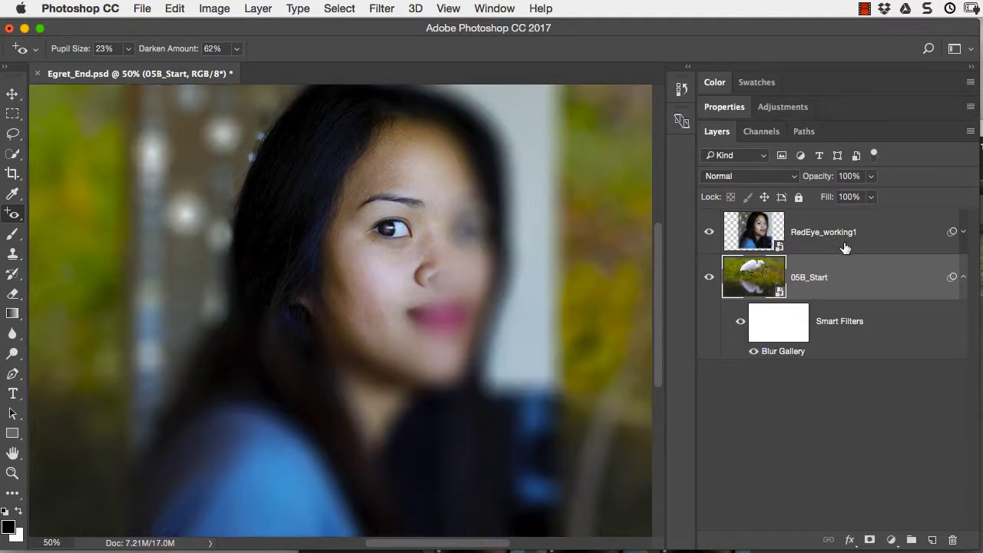
pyautogui.click(964, 233)
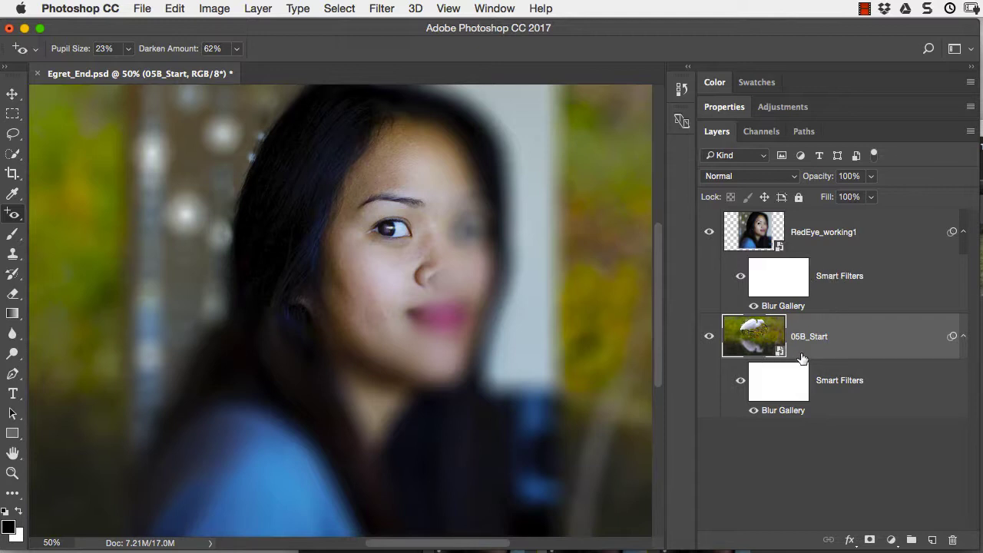
pyautogui.click(709, 234)
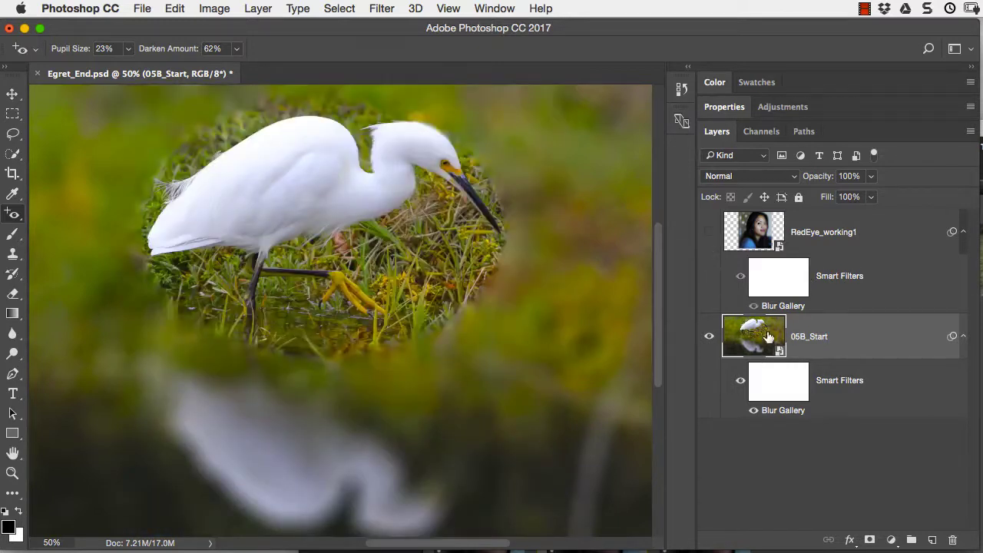
pyautogui.click(710, 232)
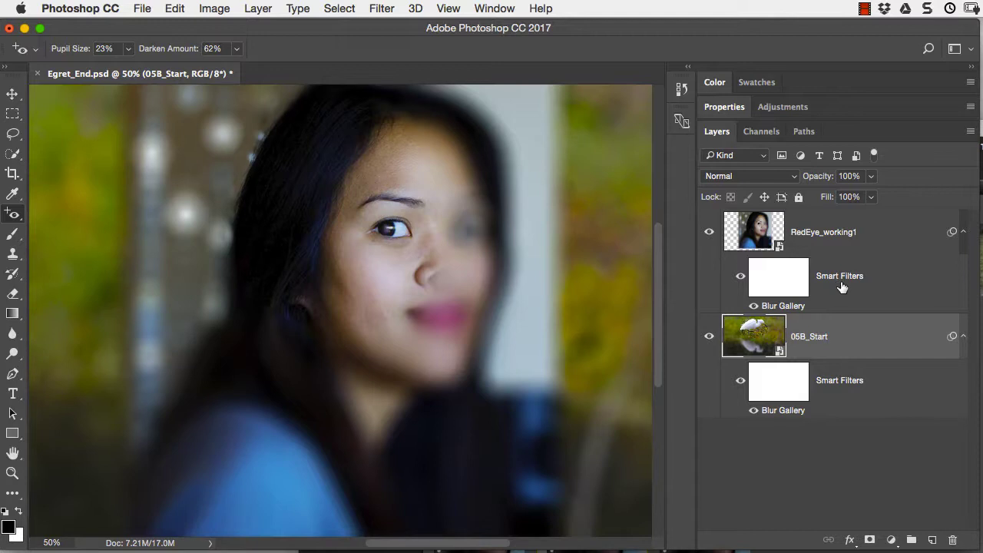
# Recentre the portrait's iris blur on her face, then hide RedEye_working1 to reveal the egret
pyautogui.doubleClick(783, 306)
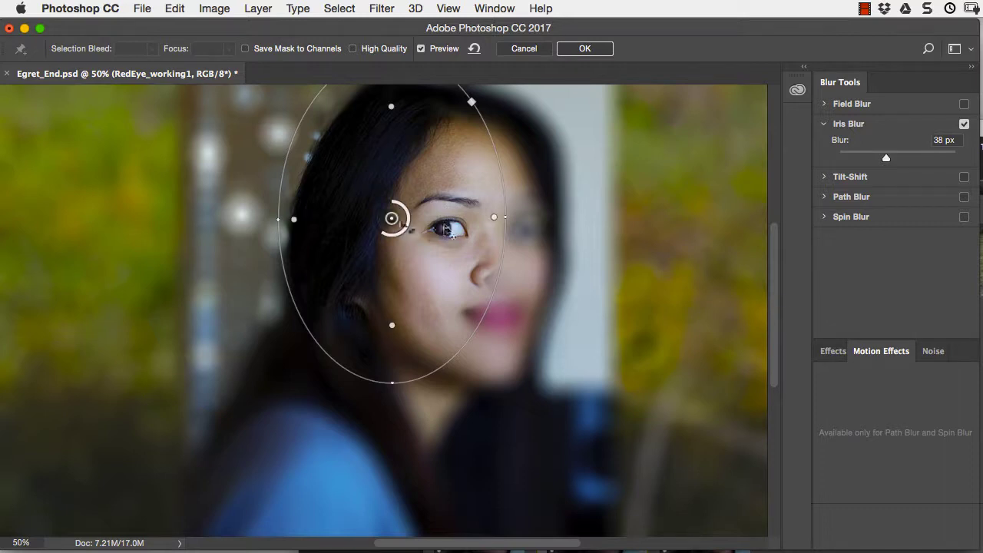
pyautogui.moveTo(391, 220); pyautogui.dragTo(477, 245)
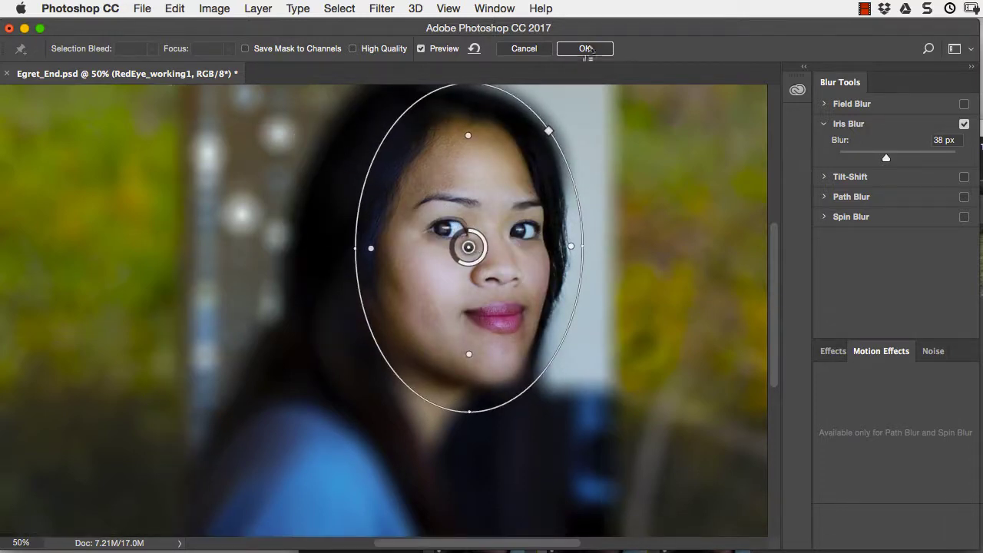
pyautogui.click(586, 48)
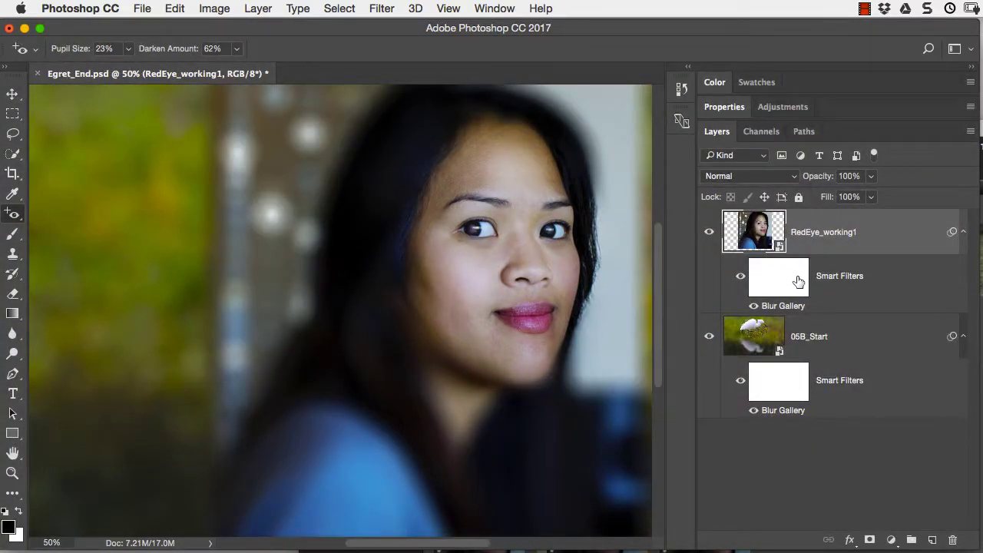
pyautogui.click(710, 233)
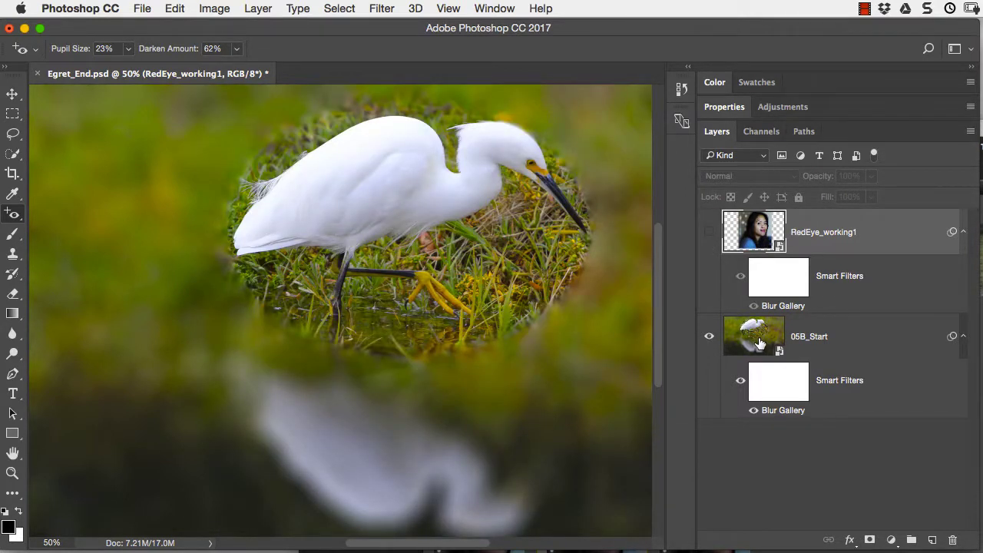